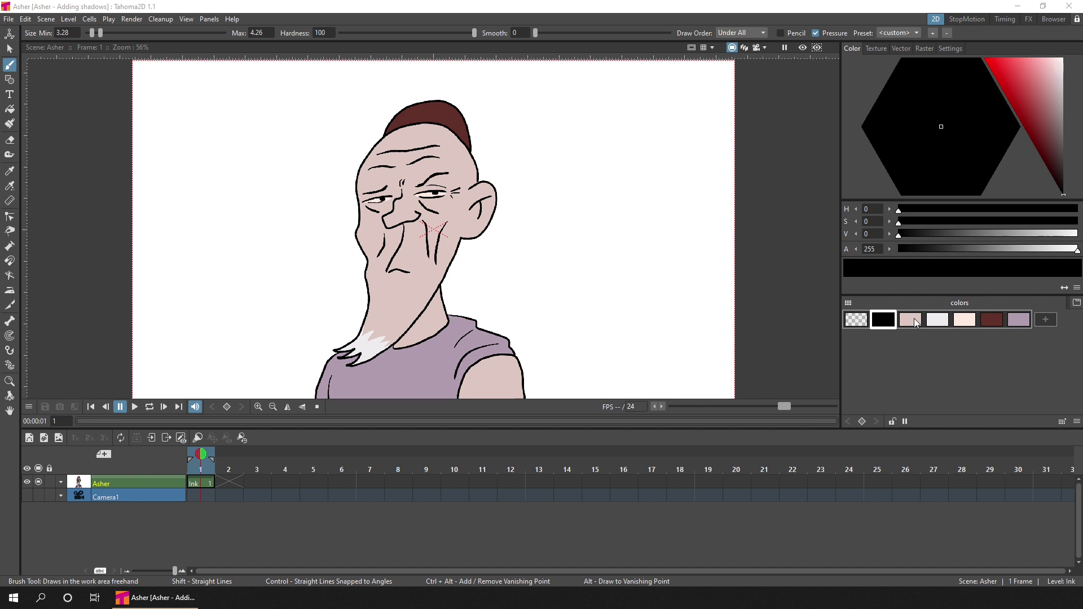
Add a new palette colour copied from the skin tone and darken it to value 59.
click(913, 322)
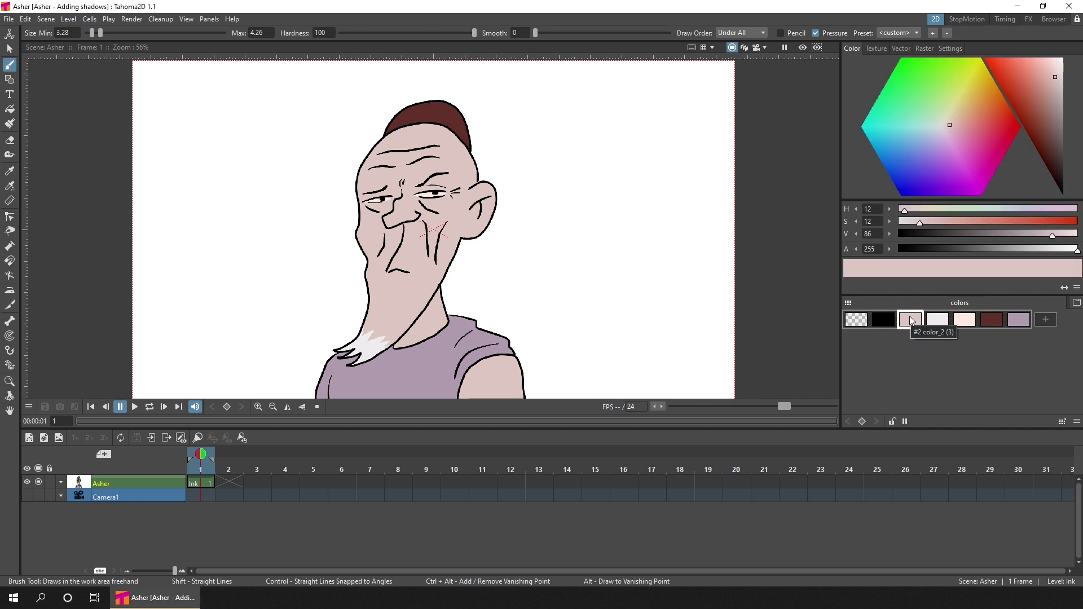
click(1046, 320)
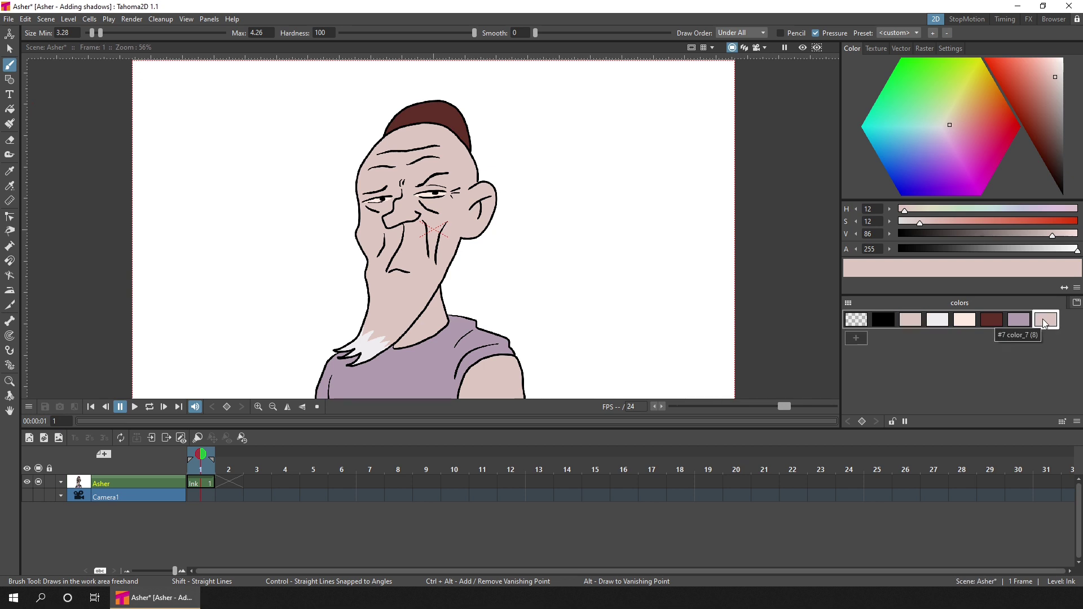
drag(1052, 237, 1006, 238)
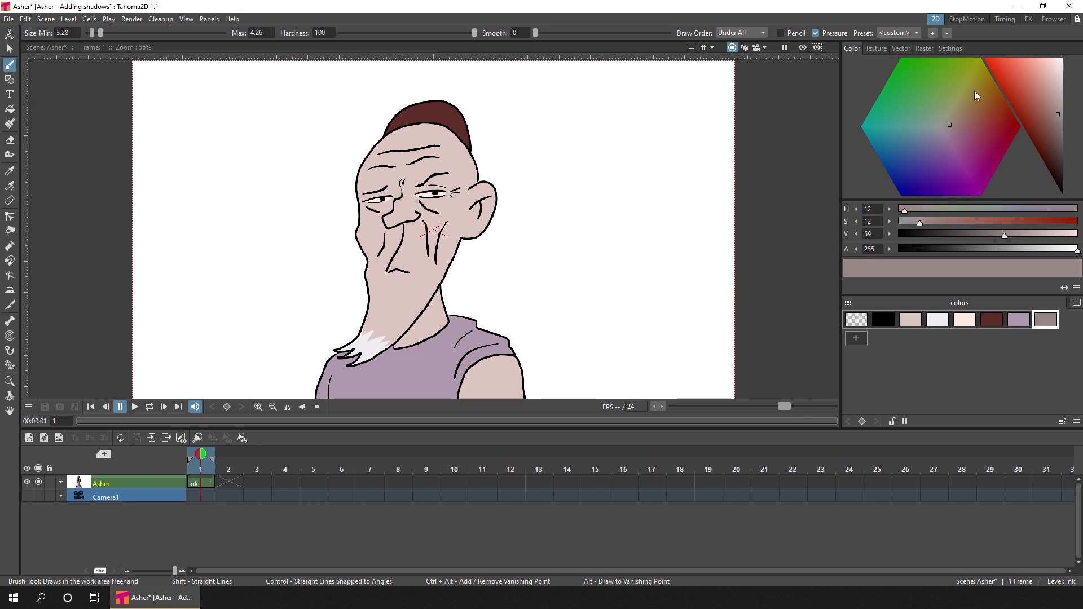
Outline a shadow beneath the eye nearest the ear with the Brush and fill it with the darkened skin colour.
scroll(435, 208, up, 5)
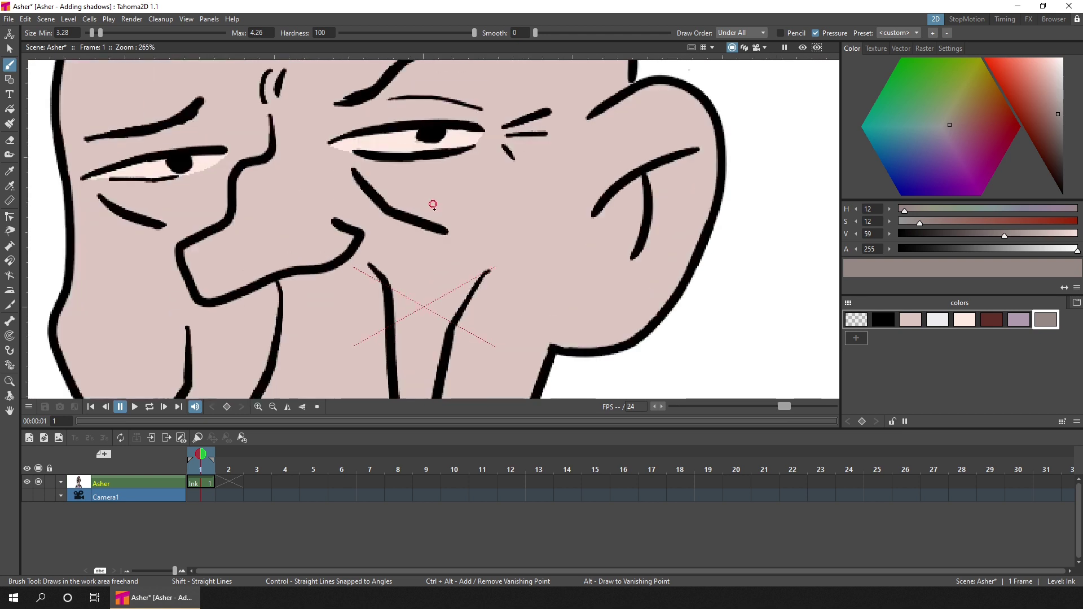
scroll(452, 244, down, 2)
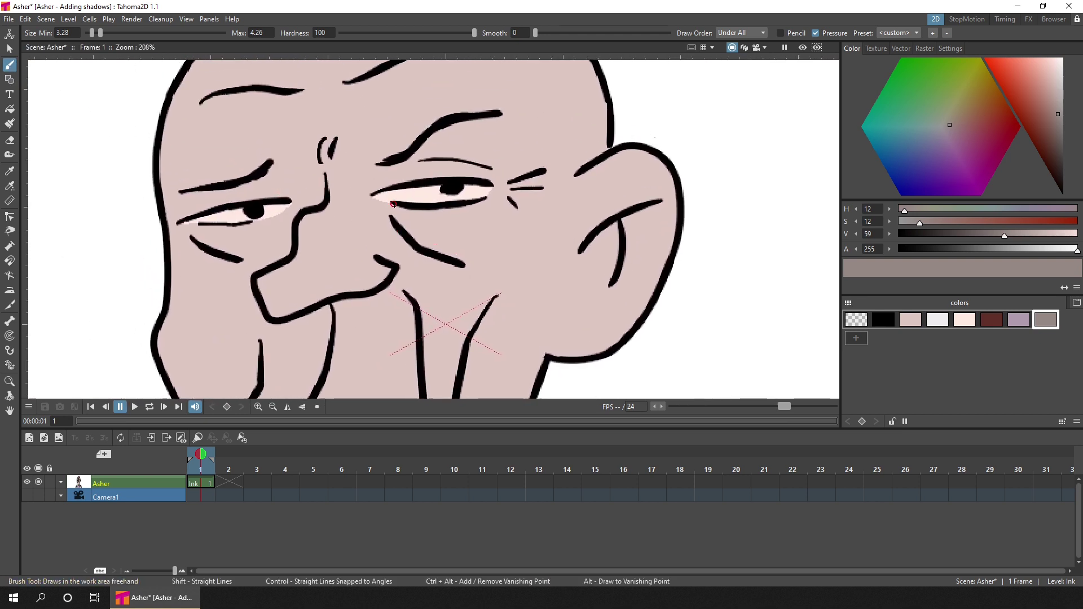
mouse_move(379, 198)
mouse_down()
mouse_move(412, 241)
mouse_move(464, 264)
mouse_move(486, 202)
mouse_up()
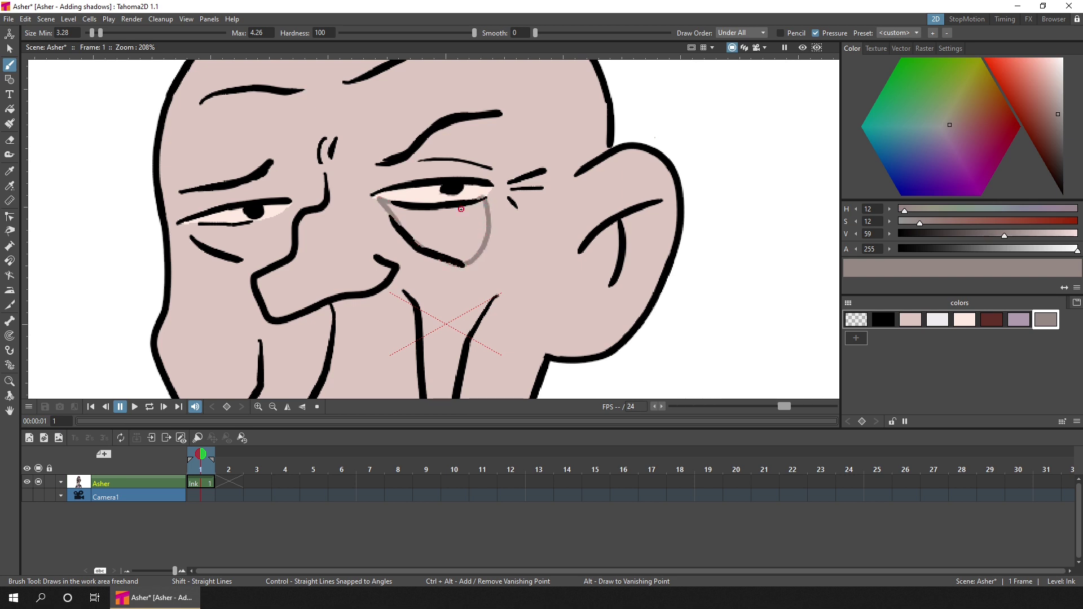
click(15, 111)
click(455, 231)
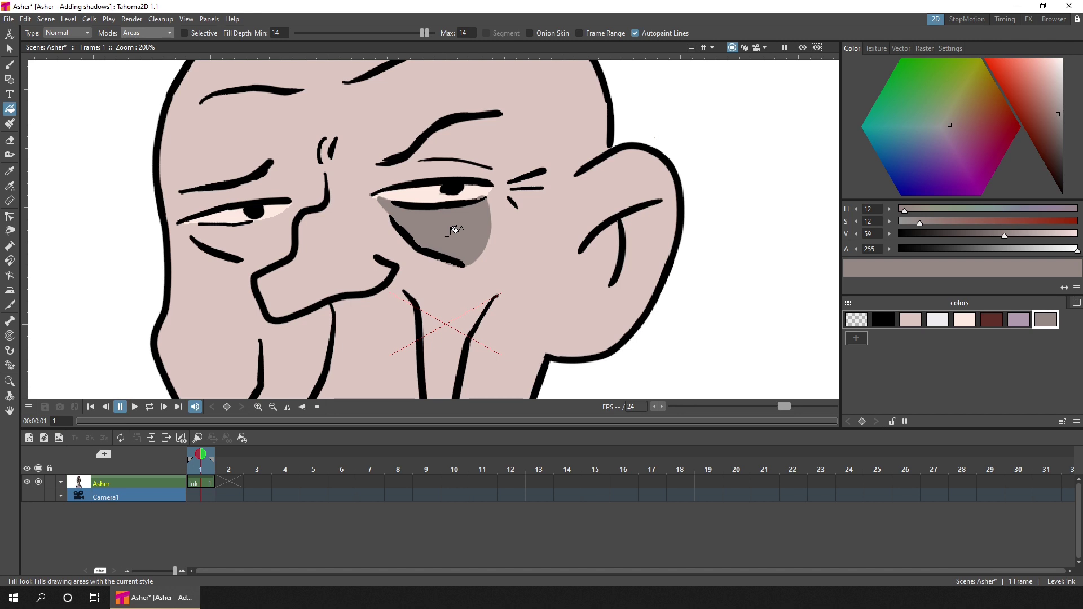
Paint shadows inside the ear, under the far eye and beneath the nose with the Smart Raster Painter at size 6 in Areas mode.
click(9, 124)
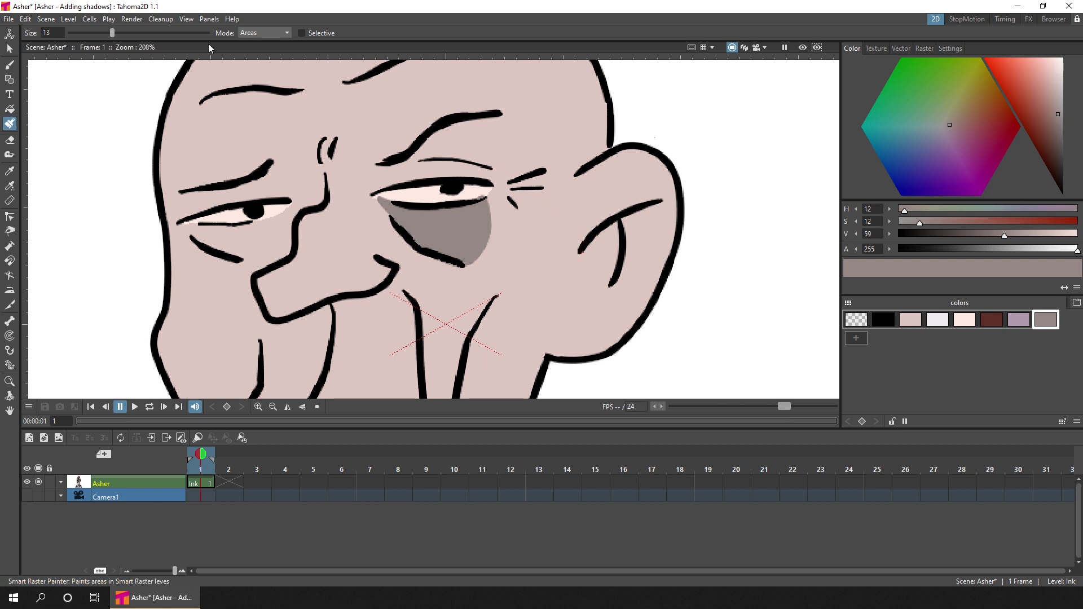
drag(112, 32, 86, 33)
mouse_move(582, 250)
mouse_down()
mouse_move(609, 262)
mouse_move(610, 229)
mouse_move(615, 242)
mouse_up()
drag(658, 203, 637, 214)
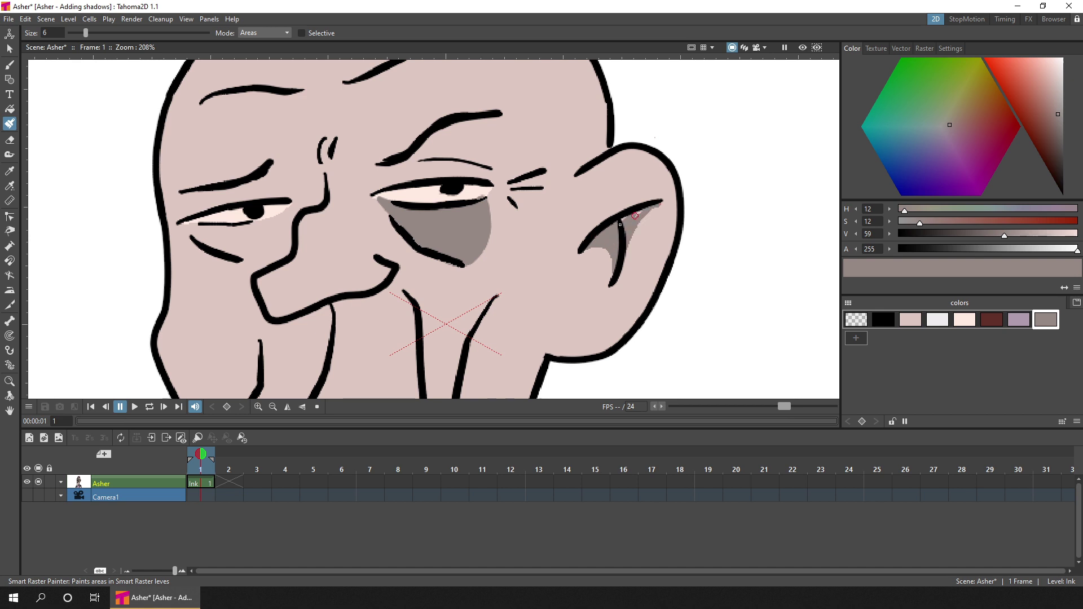
mouse_move(186, 225)
mouse_down()
mouse_move(218, 250)
mouse_move(268, 236)
mouse_move(280, 218)
mouse_move(191, 225)
mouse_move(274, 217)
mouse_move(208, 240)
mouse_move(243, 241)
mouse_up()
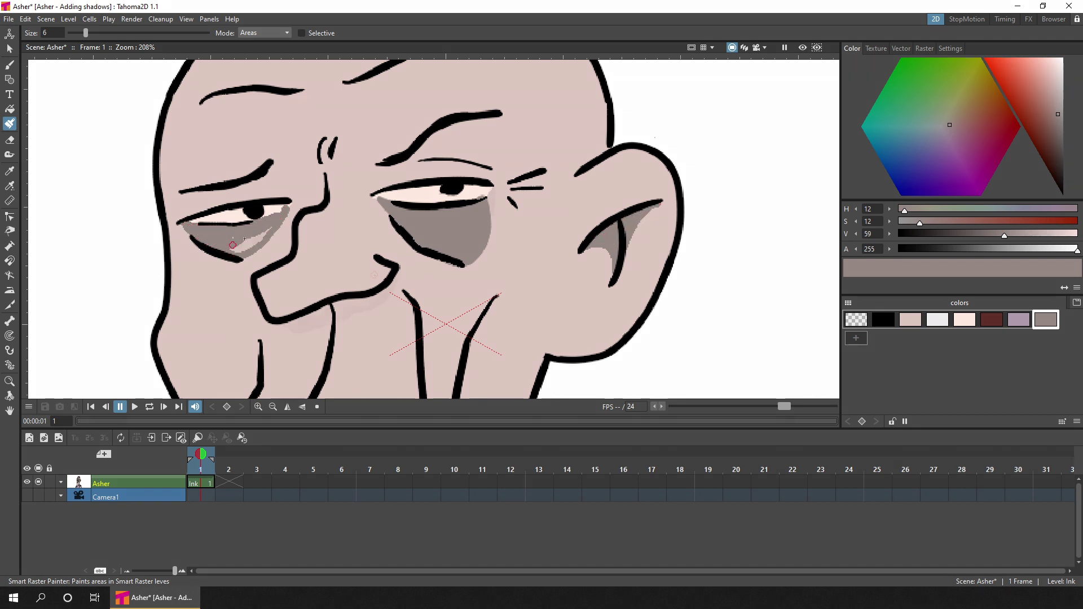
mouse_move(284, 326)
mouse_down()
mouse_move(395, 282)
mouse_move(385, 293)
mouse_up()
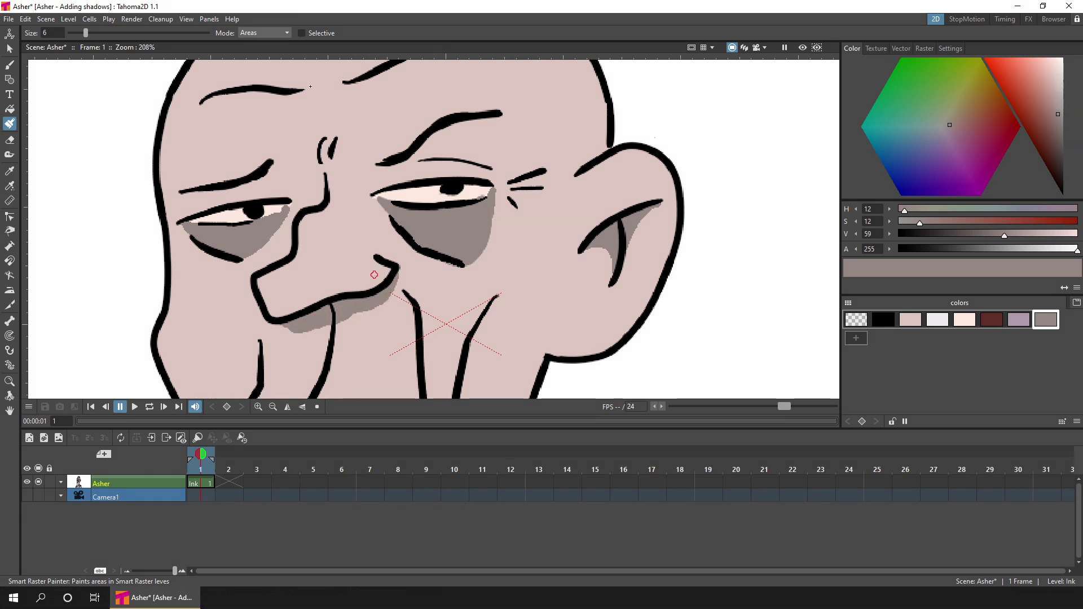
Add a palette colour copied from the dark red hair, darken it to value 25, and paint a shadow on the hair's front side.
scroll(374, 275, up, 5)
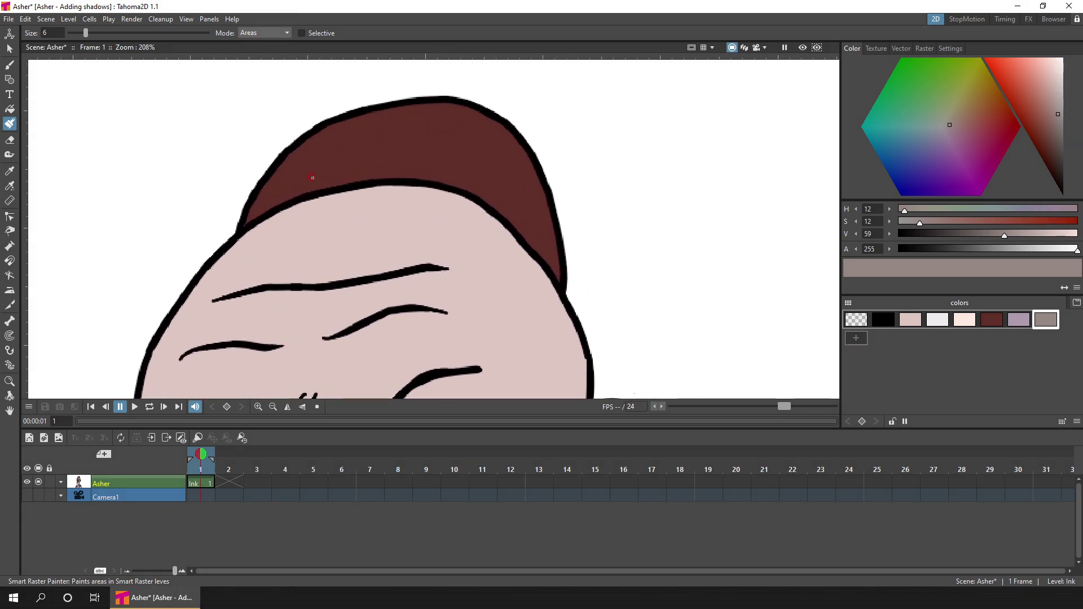
click(992, 319)
click(856, 338)
drag(993, 233, 943, 235)
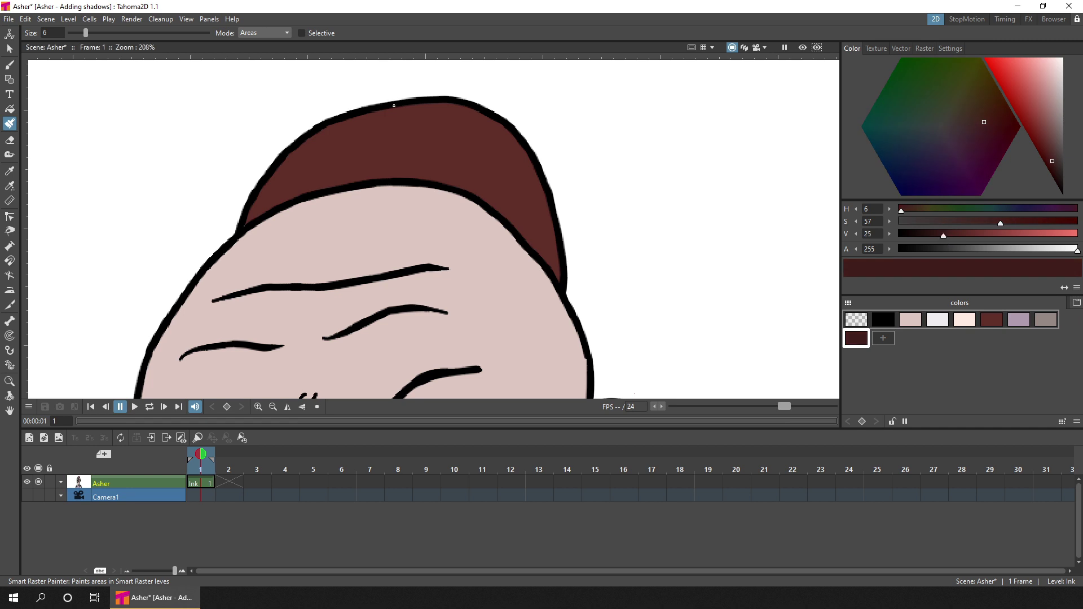
mouse_move(394, 105)
mouse_down()
mouse_move(336, 181)
mouse_move(376, 111)
mouse_move(336, 144)
mouse_move(313, 177)
mouse_move(330, 167)
mouse_move(331, 184)
mouse_move(278, 168)
mouse_move(338, 128)
mouse_move(289, 195)
mouse_move(246, 224)
mouse_move(236, 199)
mouse_move(264, 184)
mouse_up()
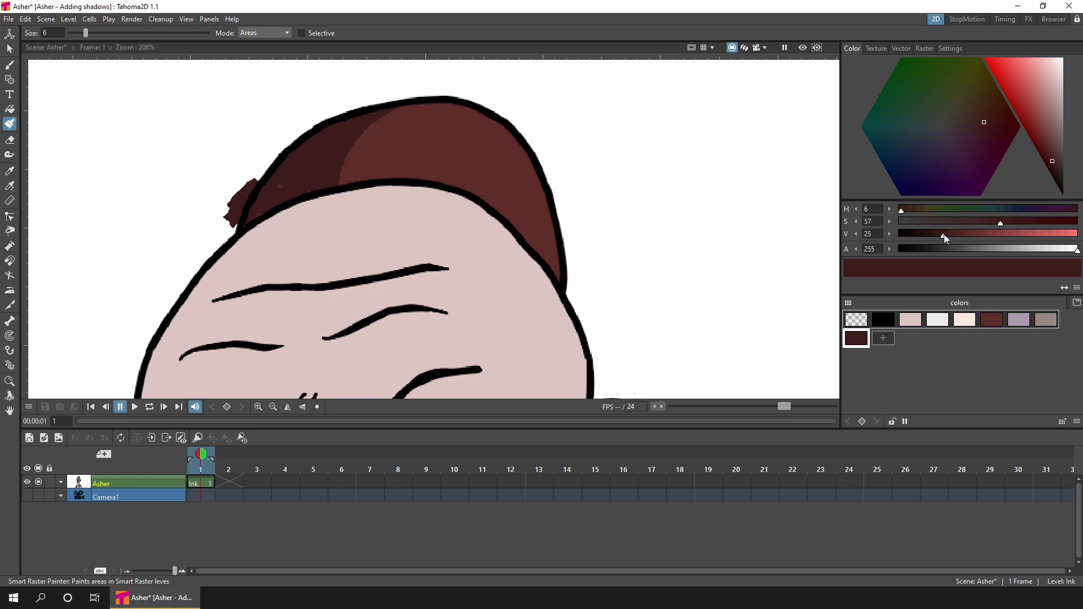
mouse_move(944, 235)
mouse_down()
mouse_move(966, 235)
mouse_move(909, 235)
mouse_move(951, 237)
mouse_up()
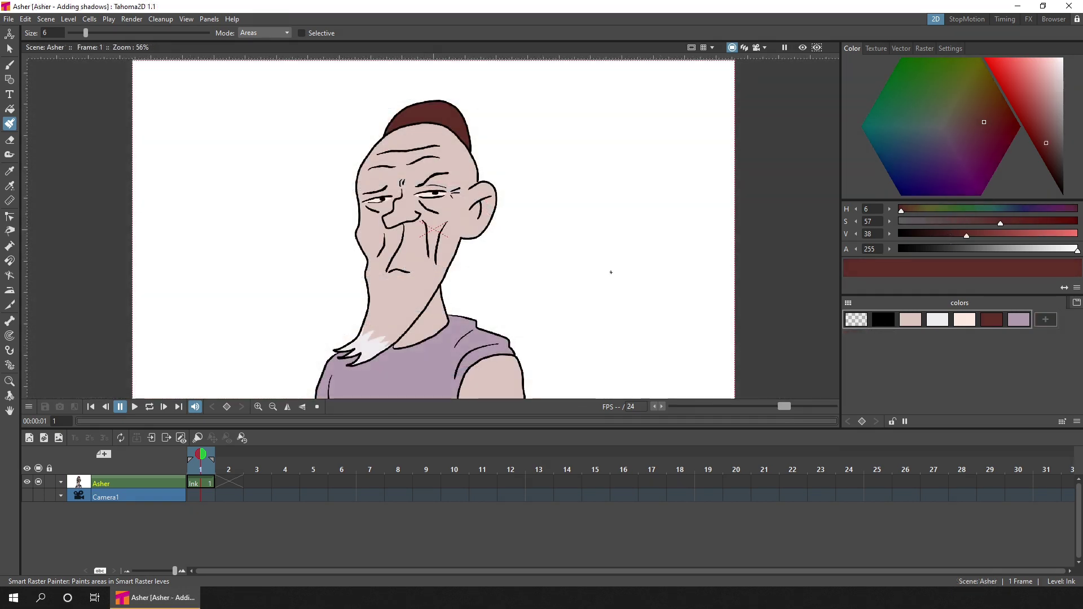
Create a new Smart Raster level with the default settings and rename its layer Shadows.
click(44, 438)
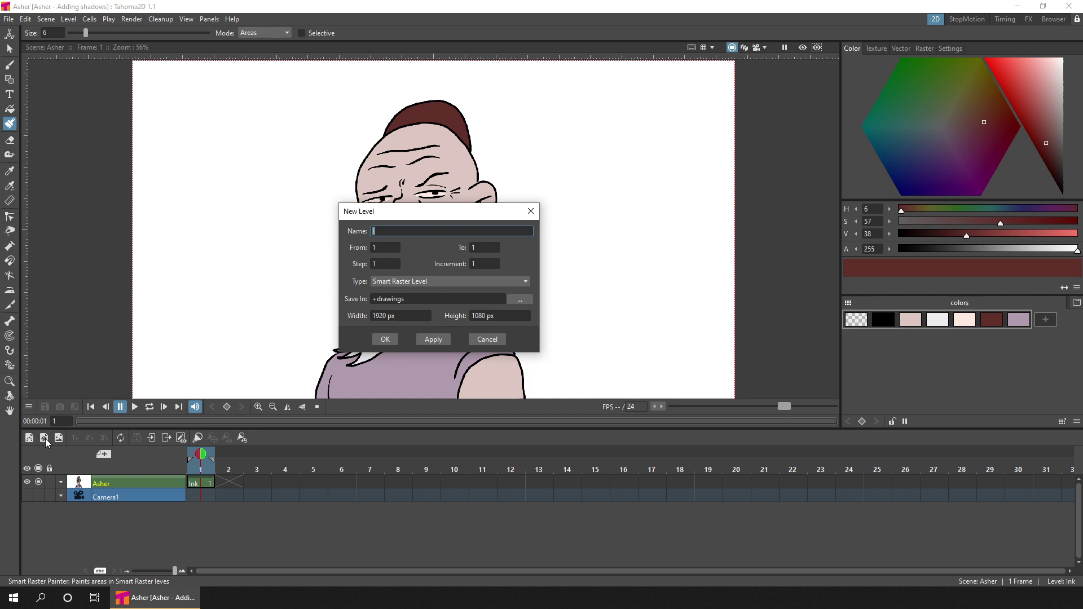
click(385, 343)
double_click(118, 483)
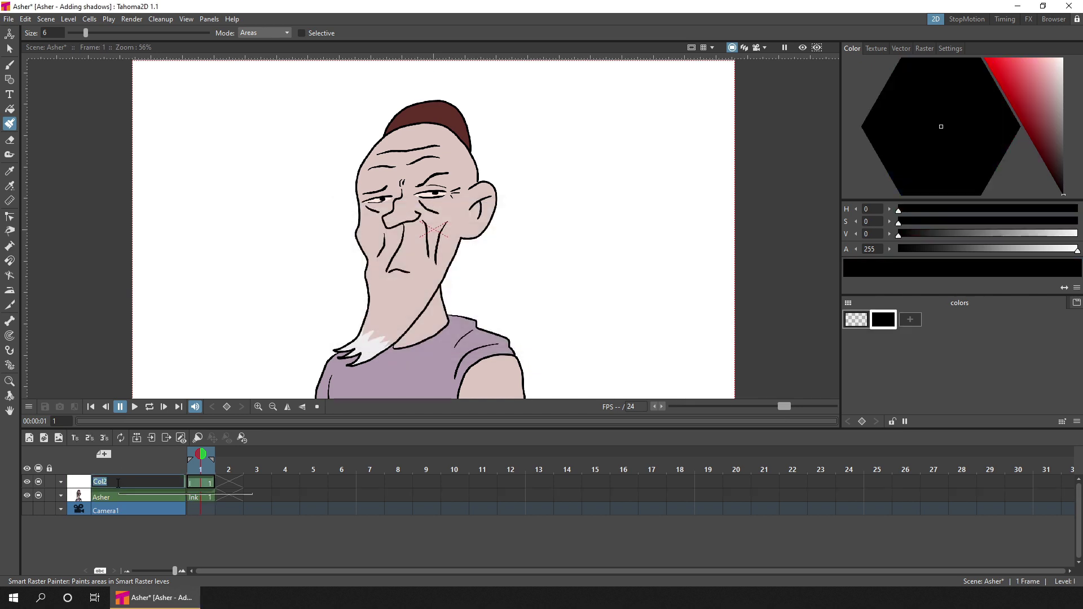
text(Shadows)
key(Return)
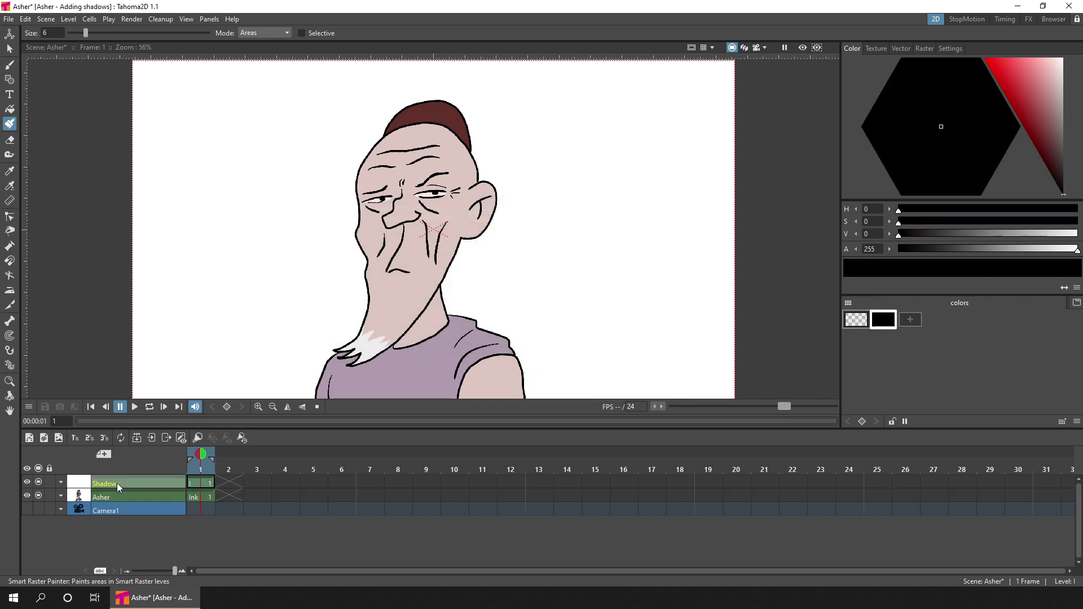
Add a palette colour sampled from the skin with the RGB Picker, darken it to value 55, and save the scene.
click(911, 320)
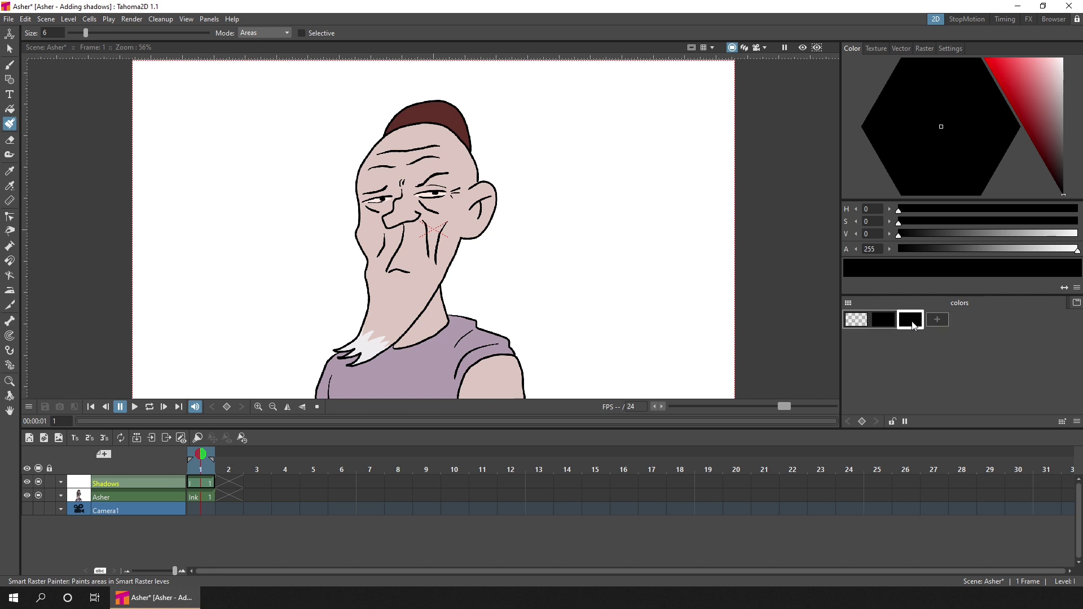
click(11, 185)
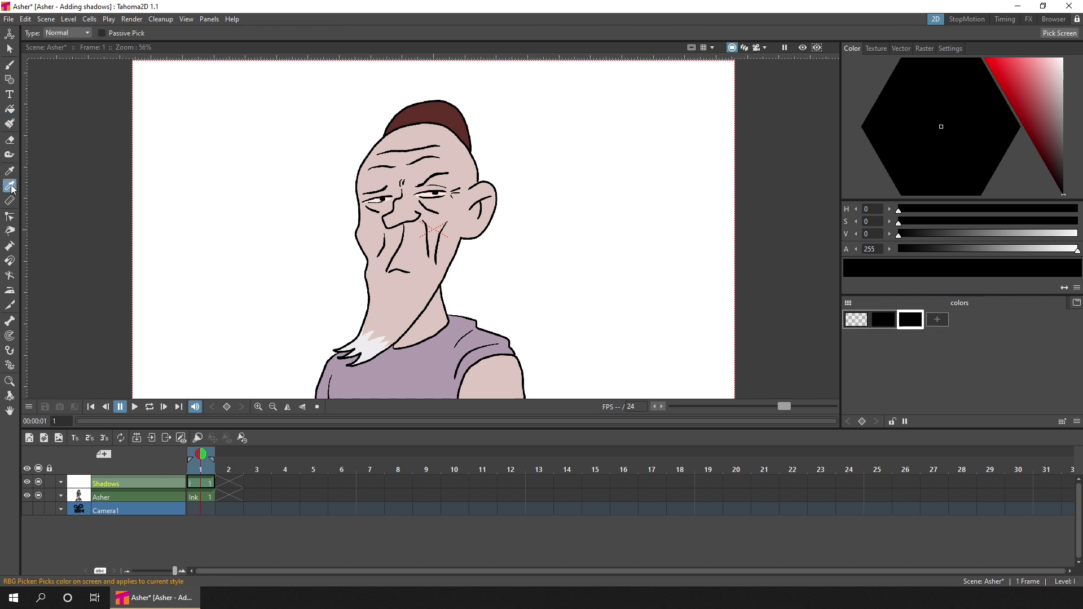
click(438, 134)
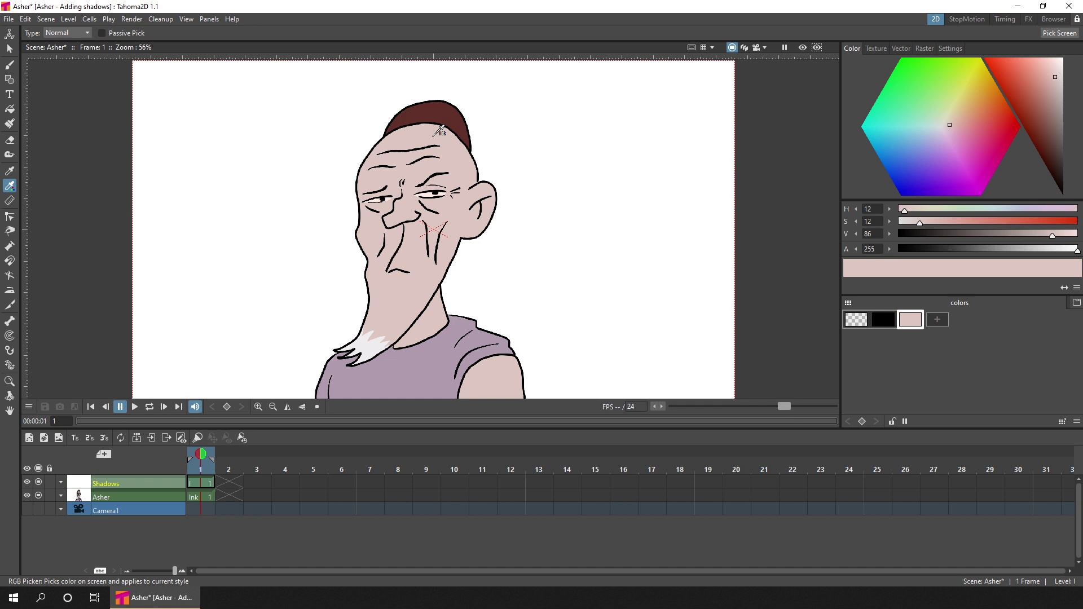
drag(1052, 236, 1000, 236)
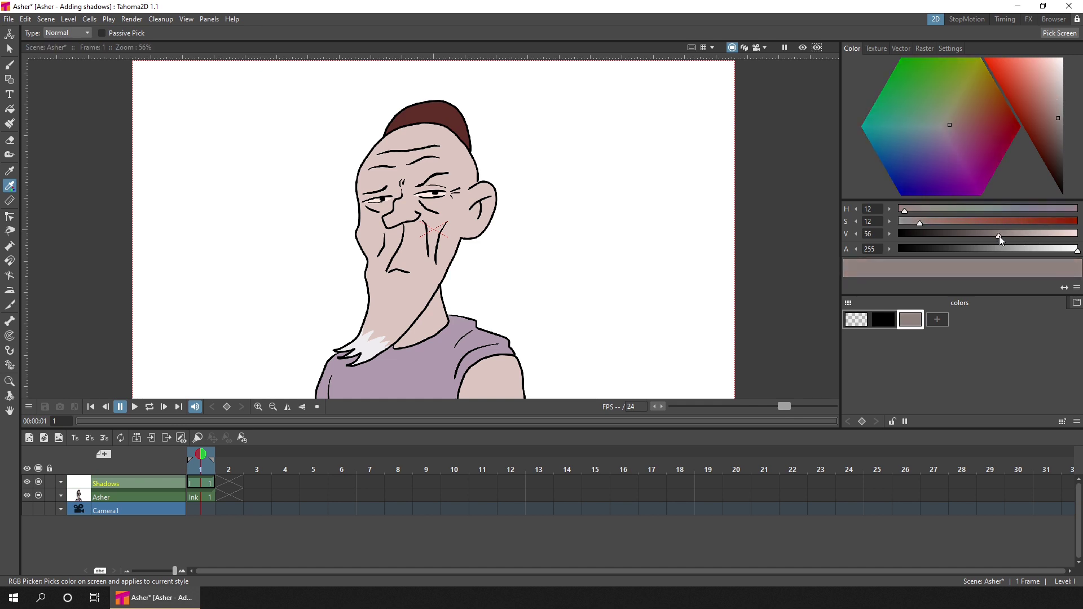
scroll(443, 208, up, 6)
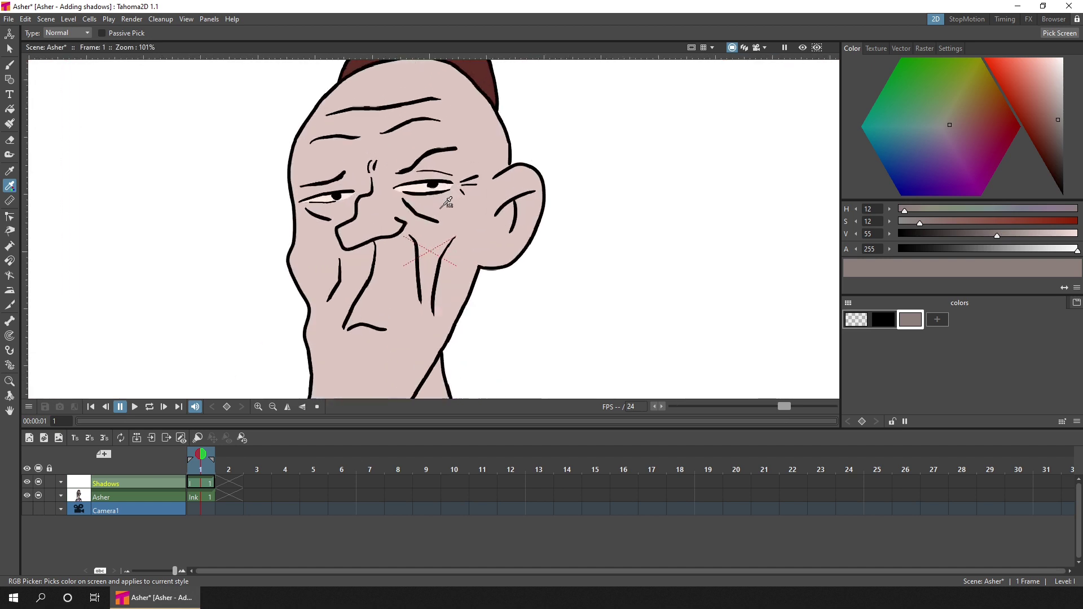
key(b)
key(ctrl+s)
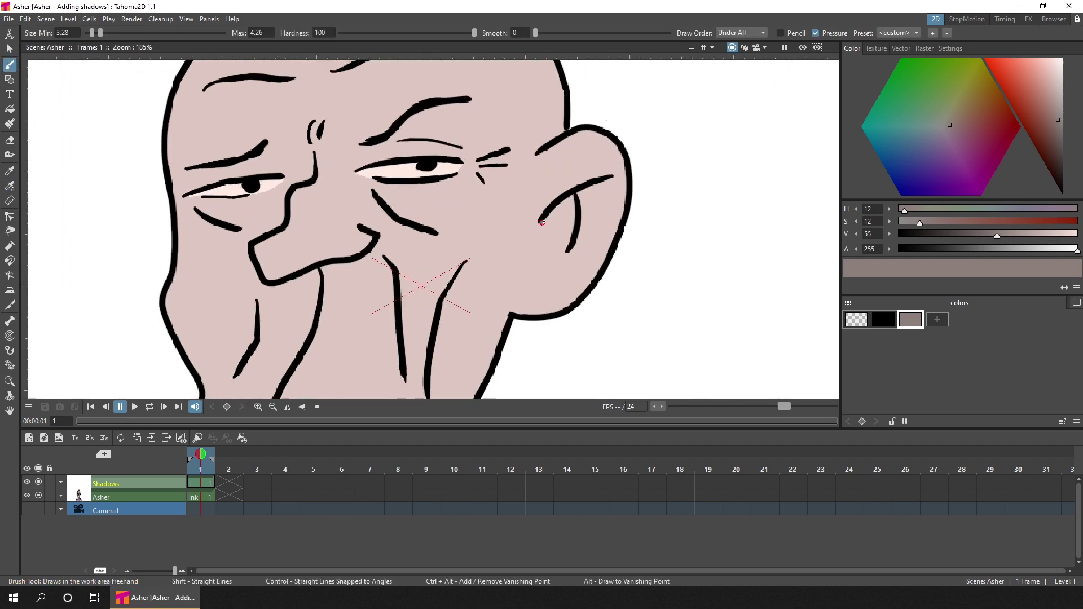
Outline a shadow in front of the inner ear's vertical fold with the Brush and fill it with the darkened skin colour.
mouse_move(541, 223)
mouse_down()
mouse_move(574, 196)
mouse_move(566, 248)
mouse_move(544, 223)
mouse_up()
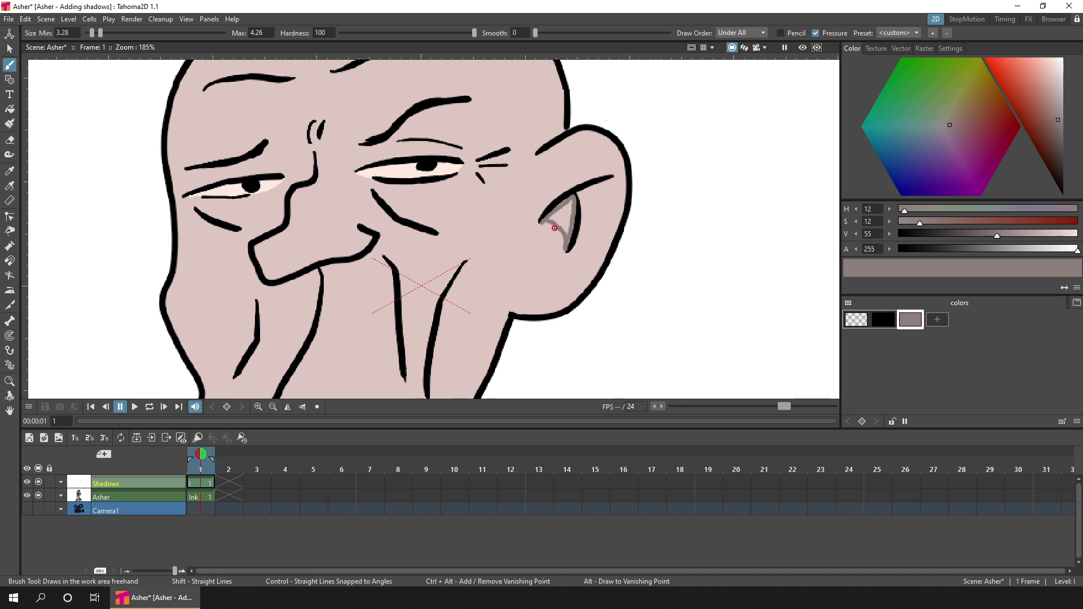
click(10, 109)
click(563, 214)
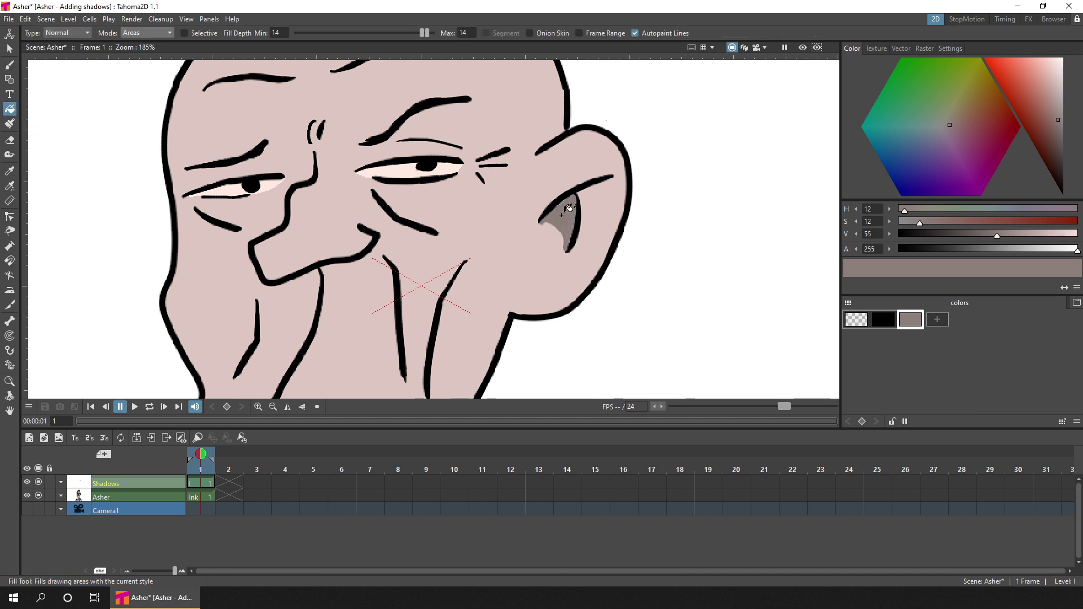
key(b)
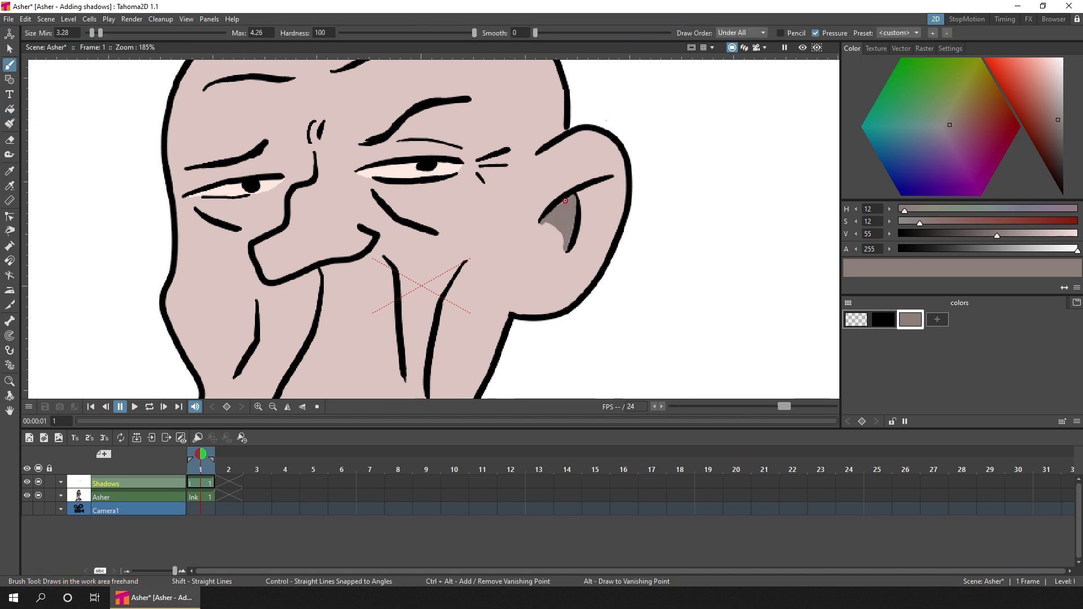
Paint a shadow behind the inner ear's vertical fold with the Smart Raster Painter at size 6, and undo all the ear shading.
click(9, 123)
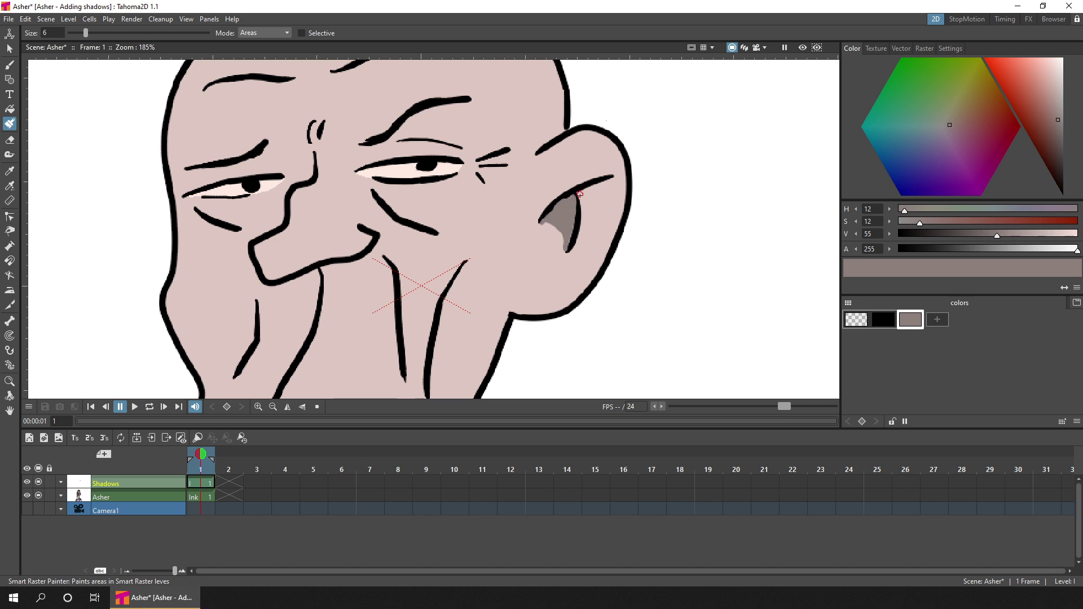
mouse_move(580, 194)
mouse_down()
mouse_move(586, 229)
mouse_move(609, 185)
mouse_move(580, 195)
mouse_move(592, 191)
mouse_move(587, 209)
mouse_move(592, 192)
mouse_up()
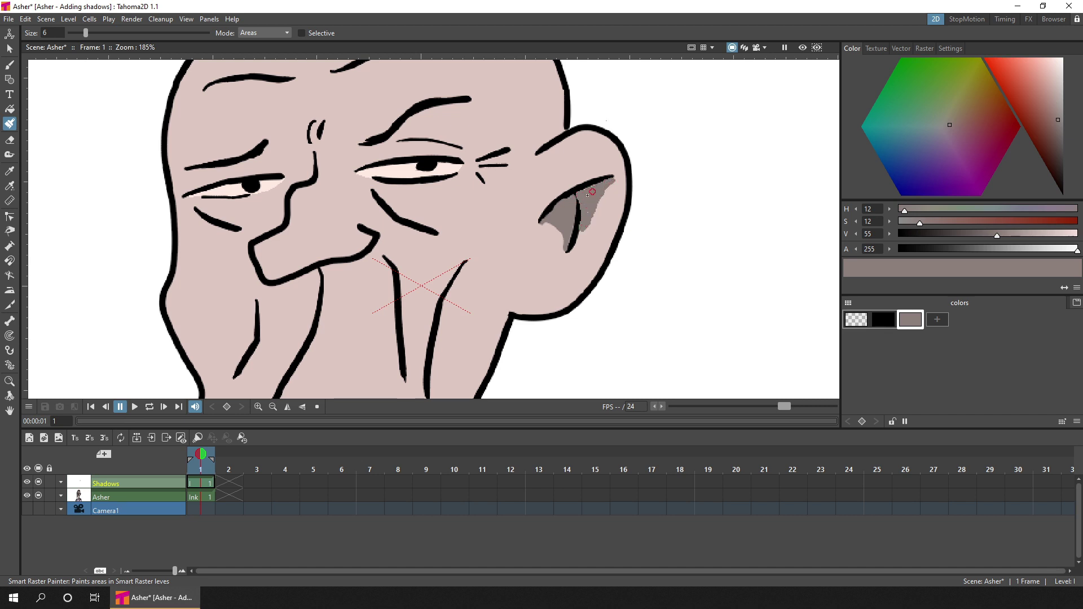
key(ctrl+z)
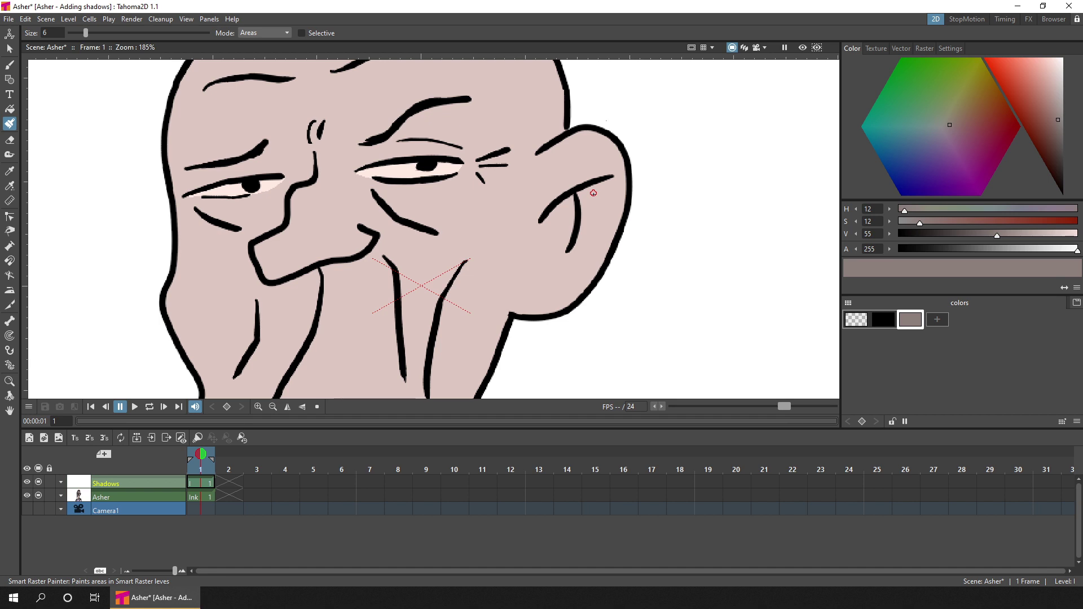
Change the shadow colour to black, and outline and fill the shadow in front of the inner ear's vertical fold.
click(1062, 198)
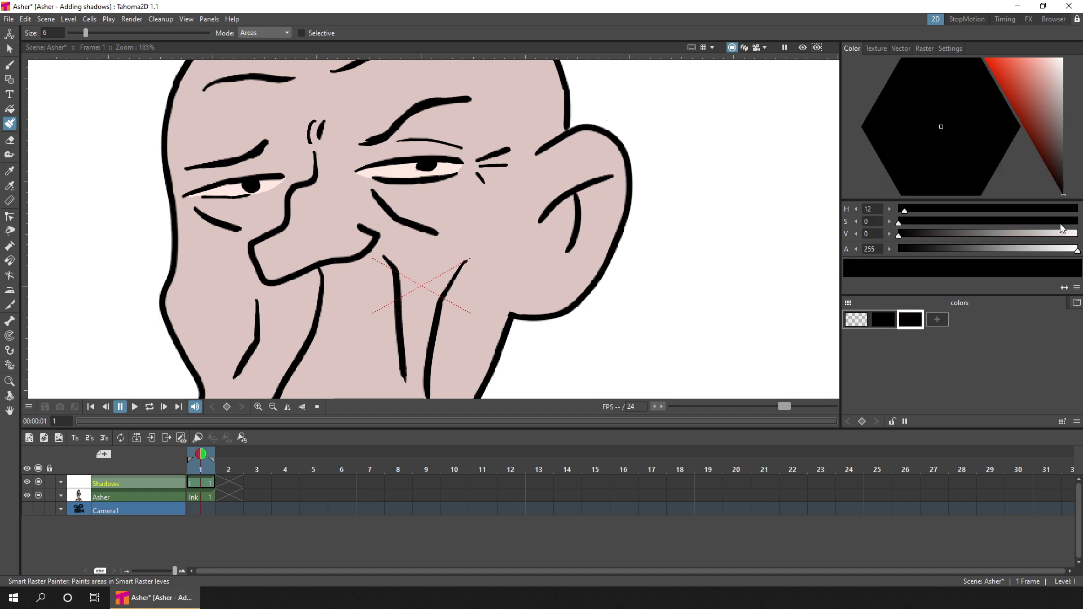
click(10, 65)
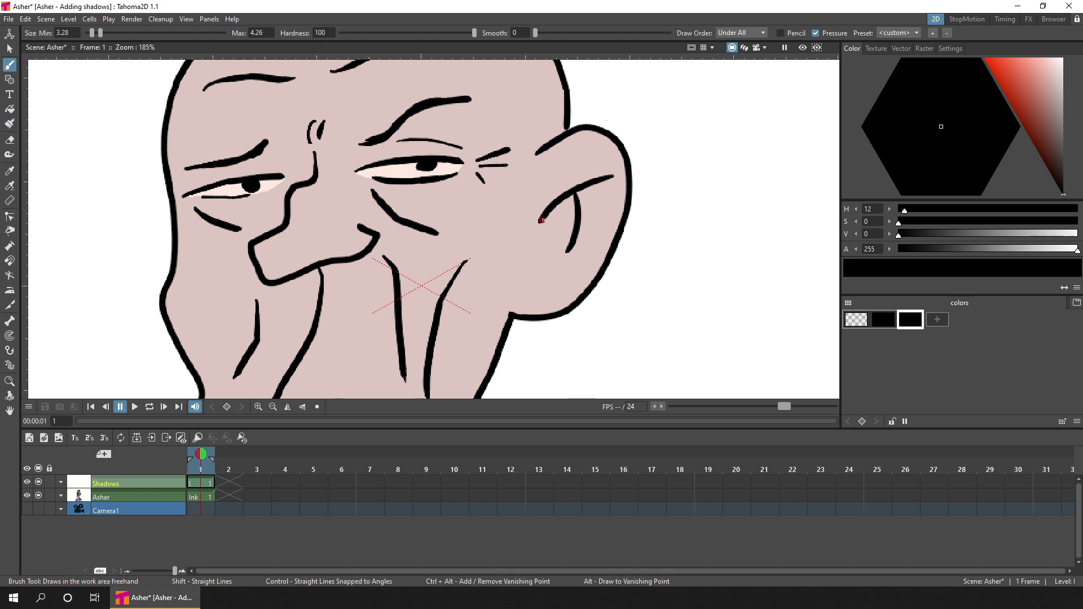
mouse_move(576, 216)
mouse_down()
mouse_move(569, 247)
mouse_move(540, 219)
mouse_up()
click(16, 127)
click(562, 219)
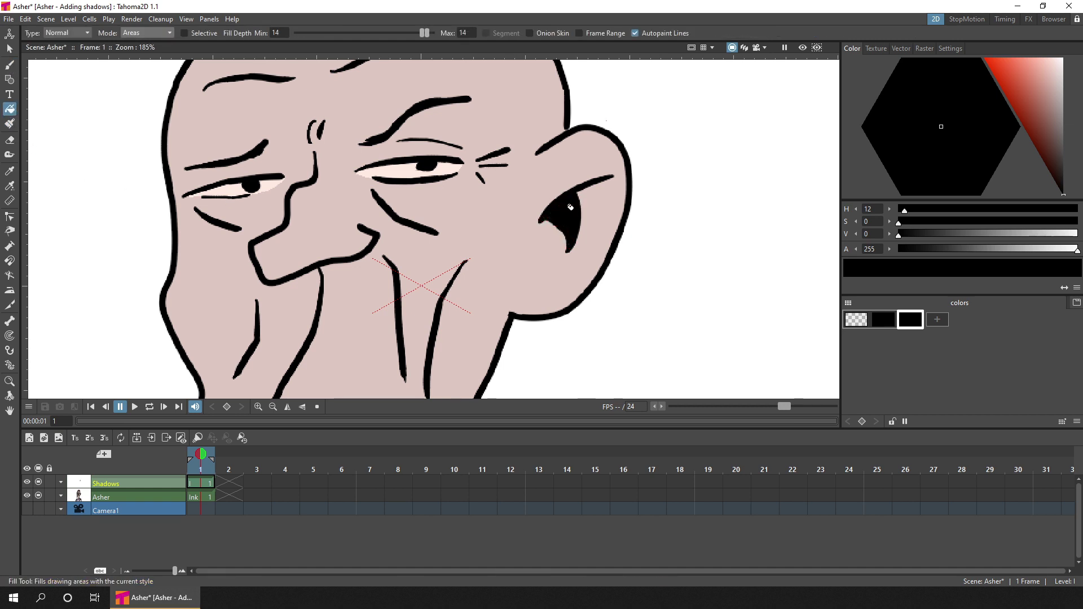
Outline the shadow area behind the inner ear's vertical fold with the Brush and fill it with black.
click(15, 68)
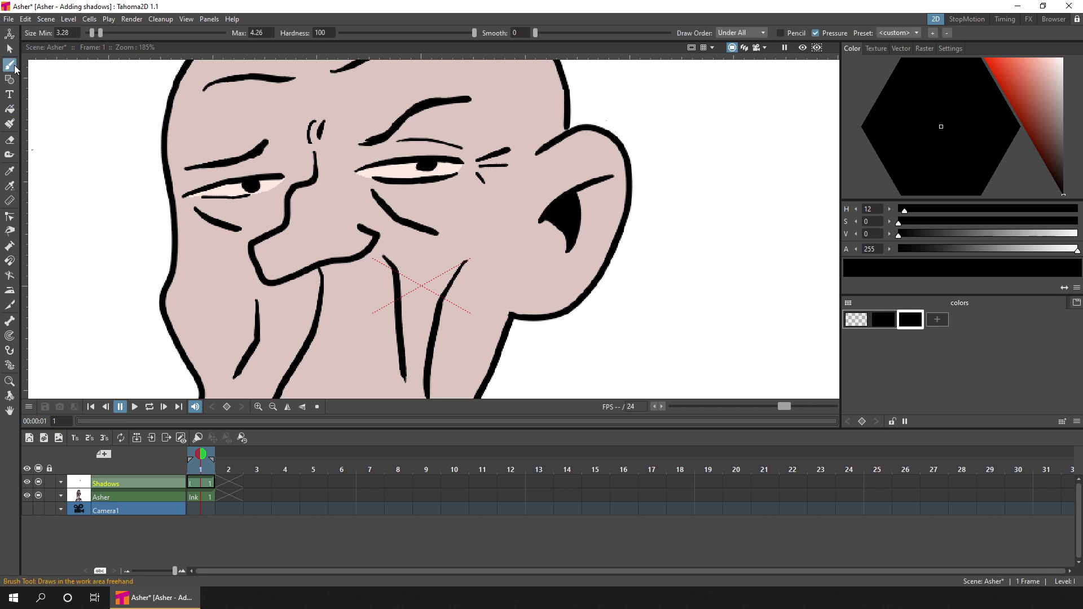
mouse_move(573, 195)
mouse_down()
mouse_move(612, 179)
mouse_move(579, 233)
mouse_move(574, 190)
mouse_up()
key(f)
click(593, 190)
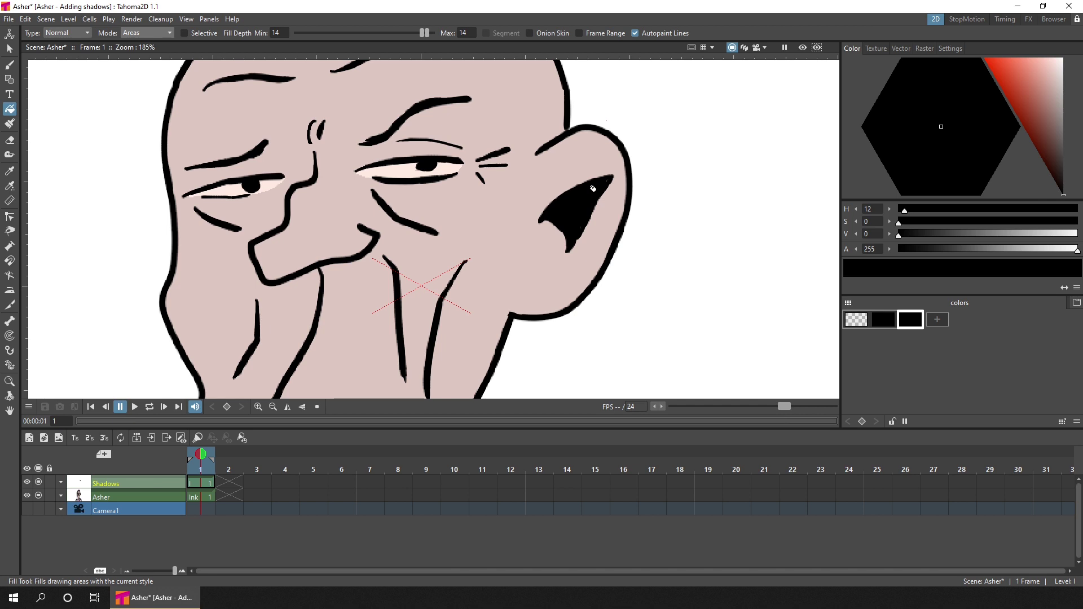
With the shadow colour's alpha lowered to 35, paint shadows under both eyes using the Smart Raster Painter and save the scene.
drag(1075, 249, 920, 248)
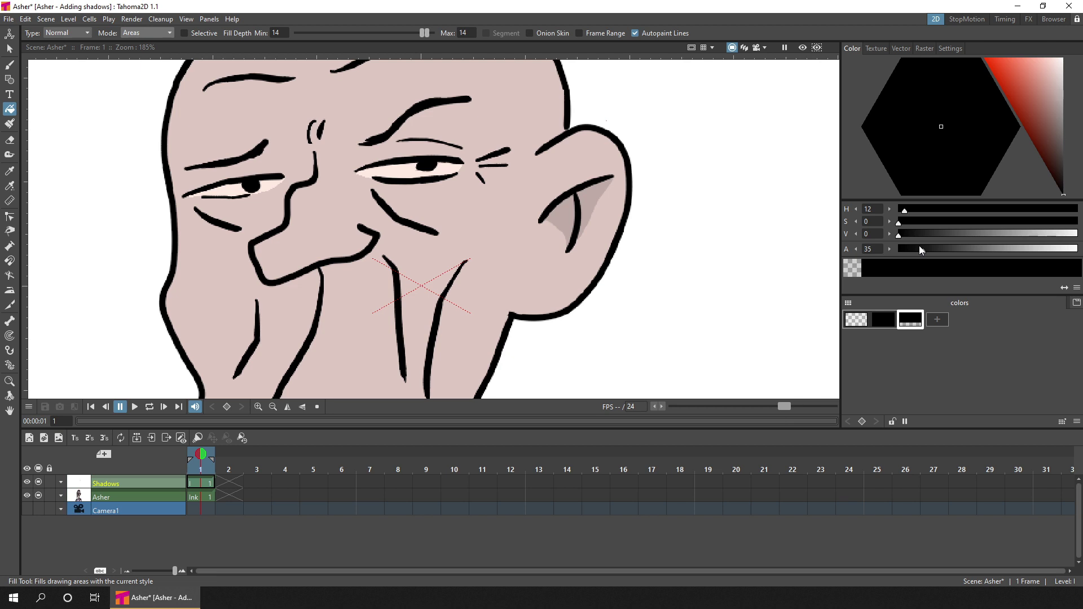
click(10, 124)
mouse_move(366, 179)
mouse_down()
mouse_move(378, 199)
mouse_move(439, 227)
mouse_move(458, 184)
mouse_move(370, 185)
mouse_move(443, 182)
mouse_move(376, 191)
mouse_move(448, 187)
mouse_move(448, 207)
mouse_move(396, 213)
mouse_move(429, 220)
mouse_up()
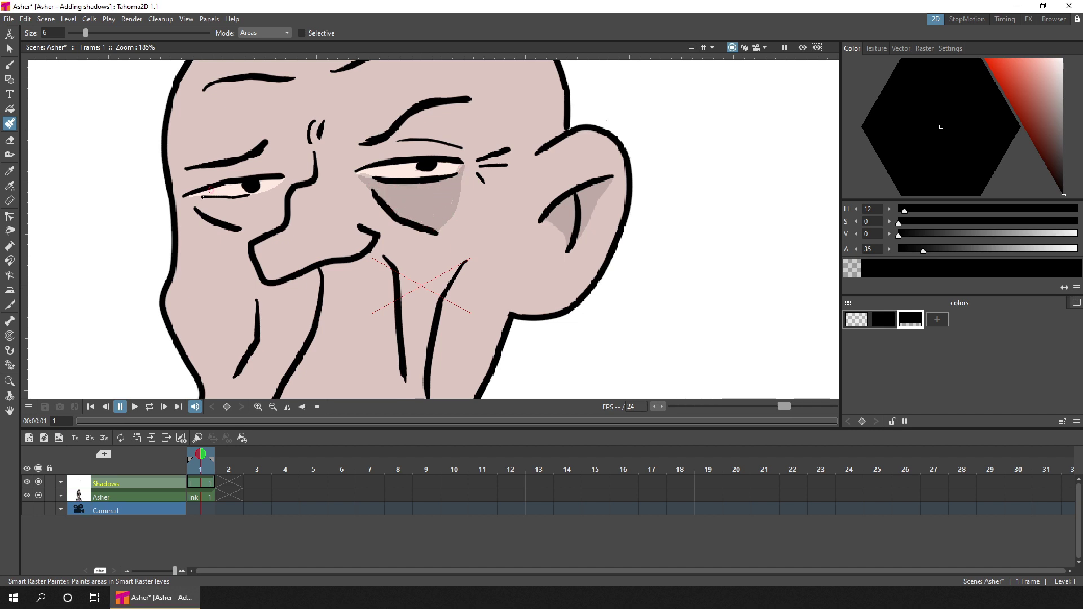
mouse_move(210, 190)
mouse_down()
mouse_move(215, 216)
mouse_move(275, 194)
mouse_move(204, 200)
mouse_move(260, 199)
mouse_move(228, 200)
mouse_move(246, 218)
mouse_move(207, 208)
mouse_move(241, 215)
mouse_move(251, 211)
mouse_move(220, 208)
mouse_move(273, 192)
mouse_move(251, 200)
mouse_move(260, 211)
mouse_move(274, 190)
mouse_up()
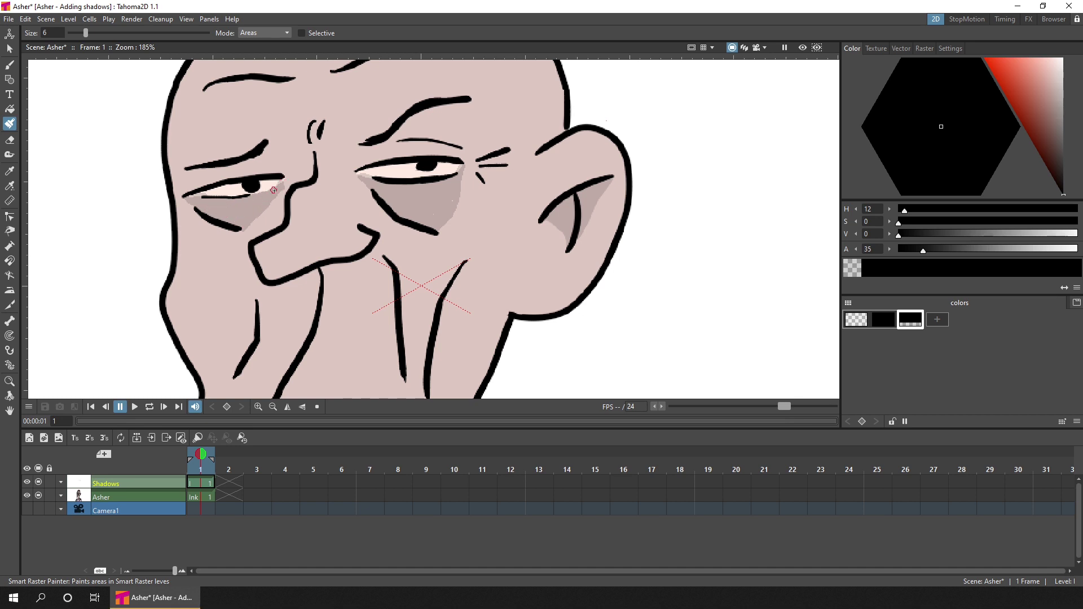
key(ctrl+s)
Try painting a shadow down the front edge of the head with the Smart Raster Painter at size 31 and the shadow colour's alpha at 57.
drag(916, 252, 937, 255)
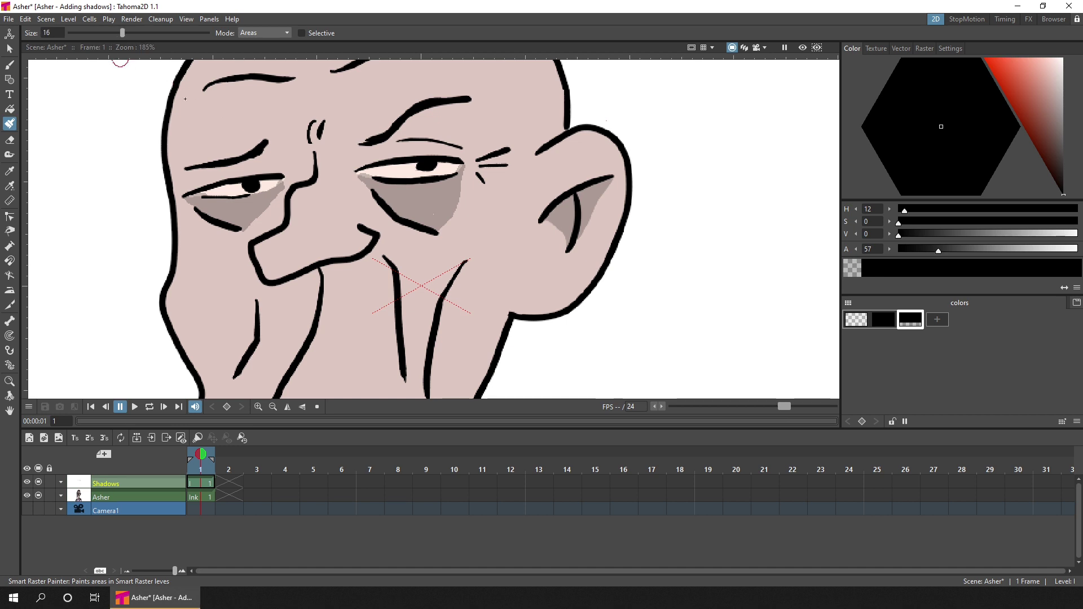
drag(204, 127, 235, 191)
drag(123, 33, 156, 27)
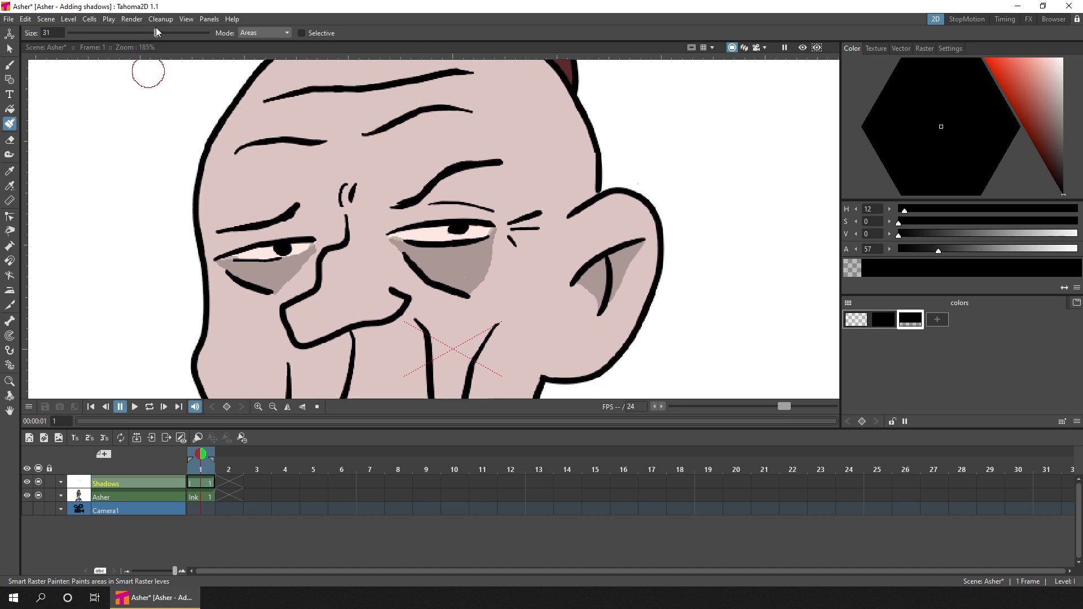
mouse_move(285, 128)
mouse_down()
mouse_move(290, 145)
mouse_move(259, 193)
mouse_up()
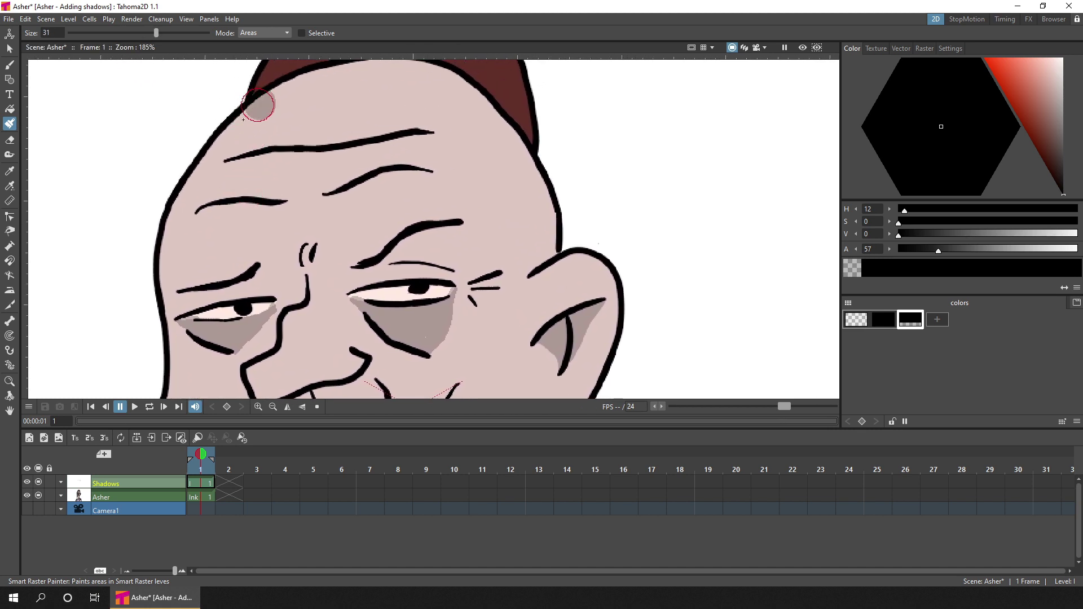
mouse_move(259, 105)
mouse_down()
mouse_move(208, 150)
mouse_move(185, 197)
mouse_move(161, 392)
mouse_up()
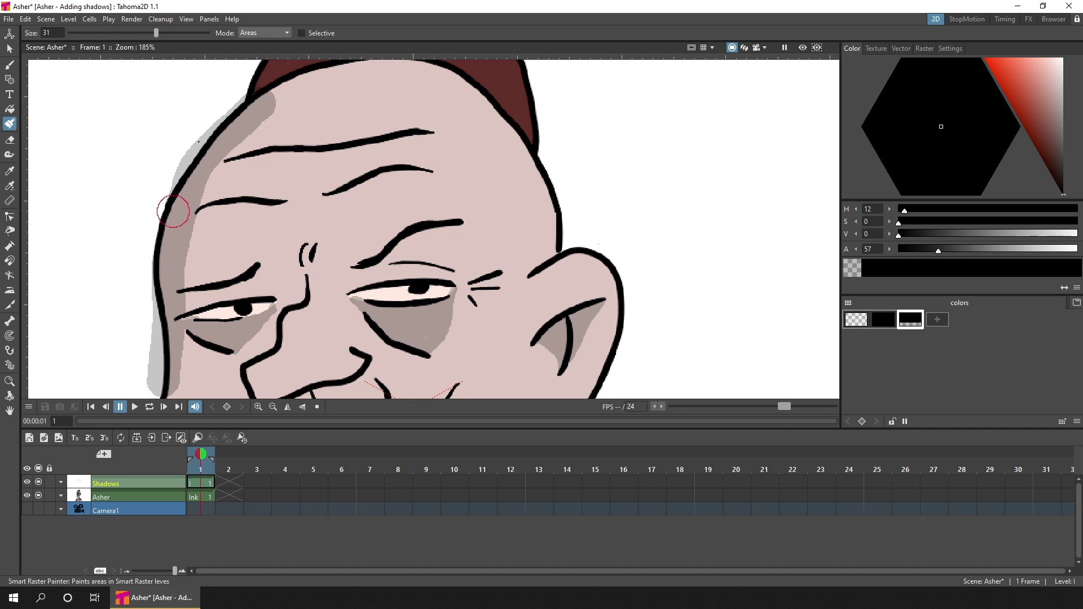
drag(179, 254, 220, 91)
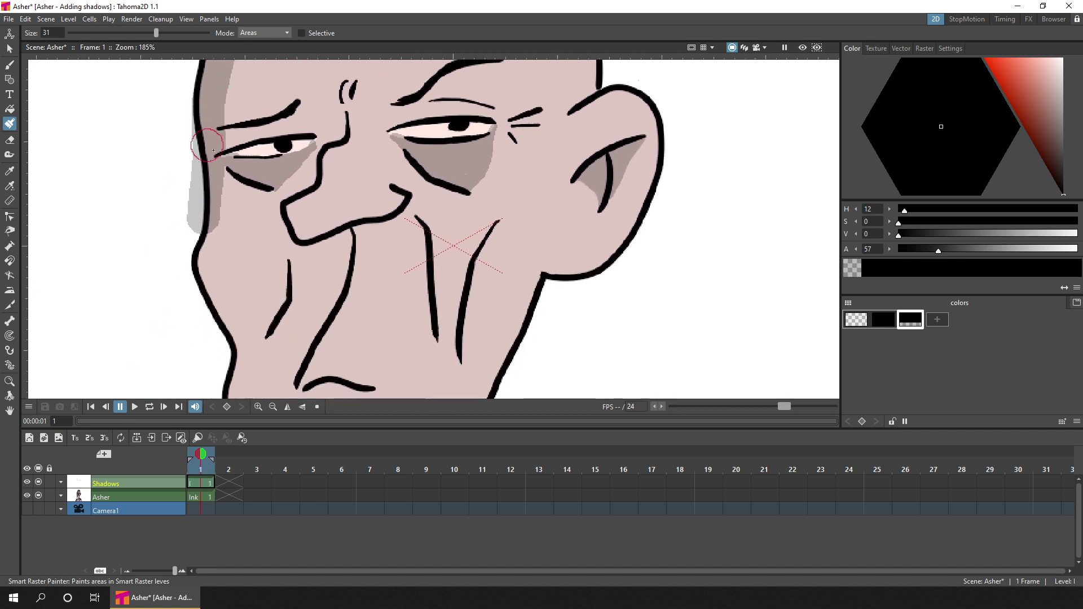
mouse_move(207, 145)
mouse_down()
mouse_move(211, 282)
mouse_move(233, 318)
mouse_move(240, 375)
mouse_move(261, 332)
mouse_move(262, 171)
mouse_up()
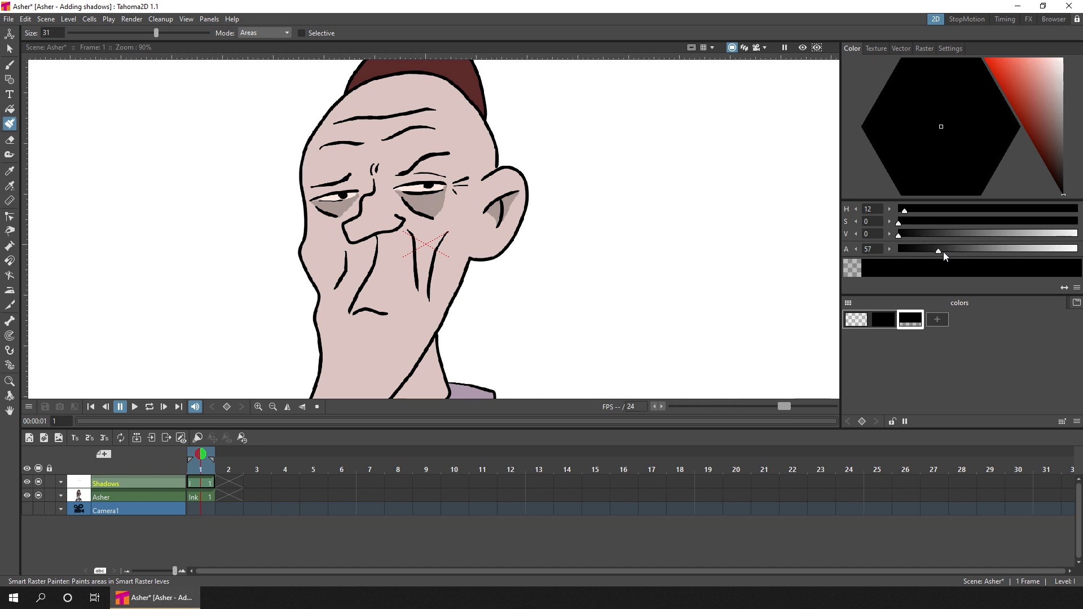
Restore the shadow colour's alpha to 255 and lower the Shadows column's opacity to 16%.
drag(941, 251, 1070, 257)
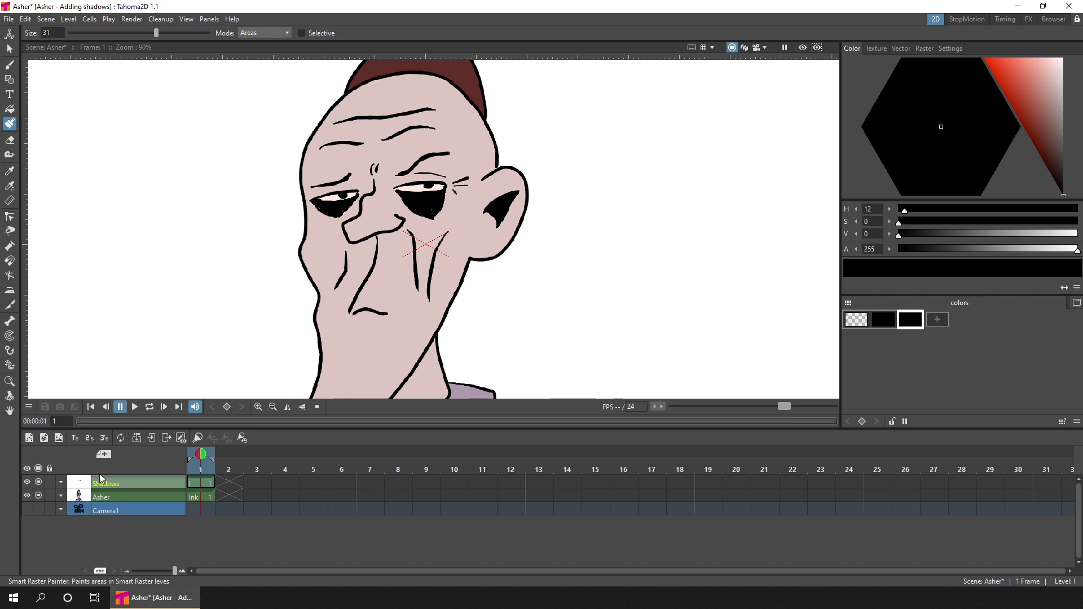
click(61, 481)
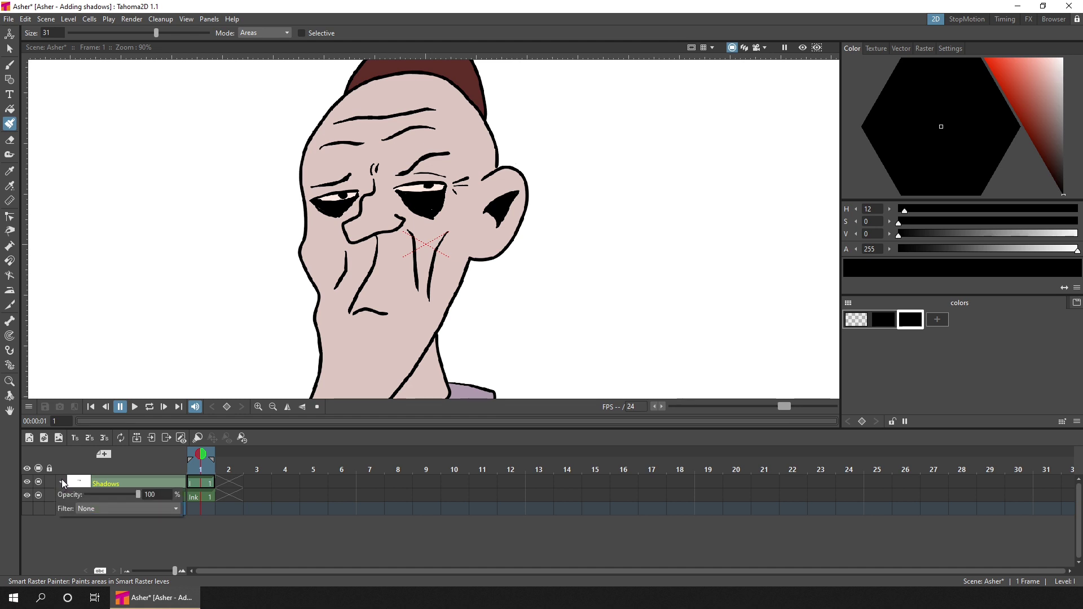
drag(138, 495, 90, 488)
click(194, 482)
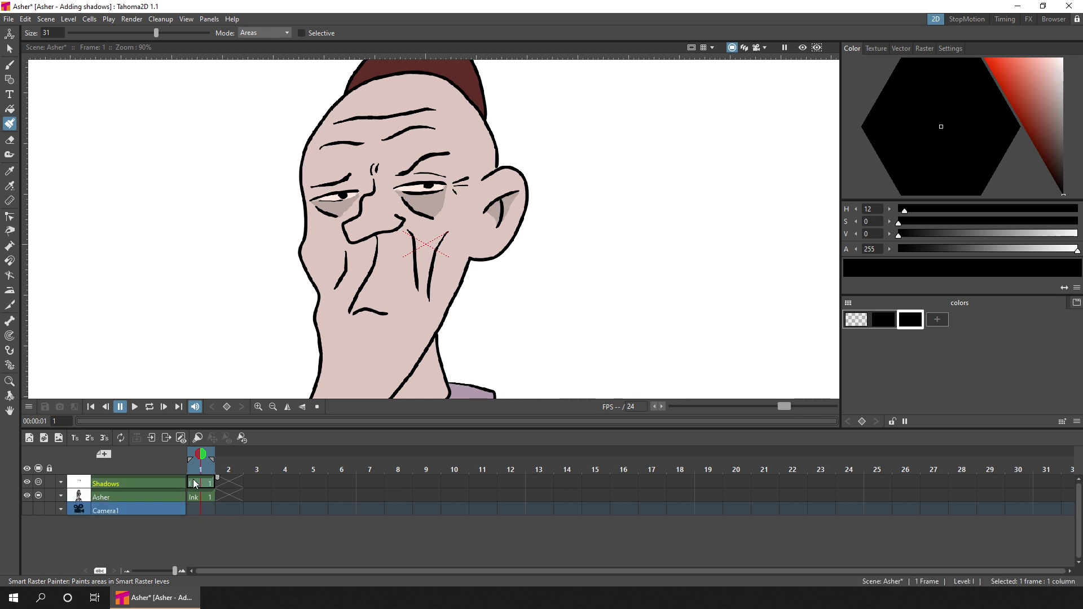
Check the Enable Column Color Filter and Transparency for Rendering option in the scene settings.
click(40, 22)
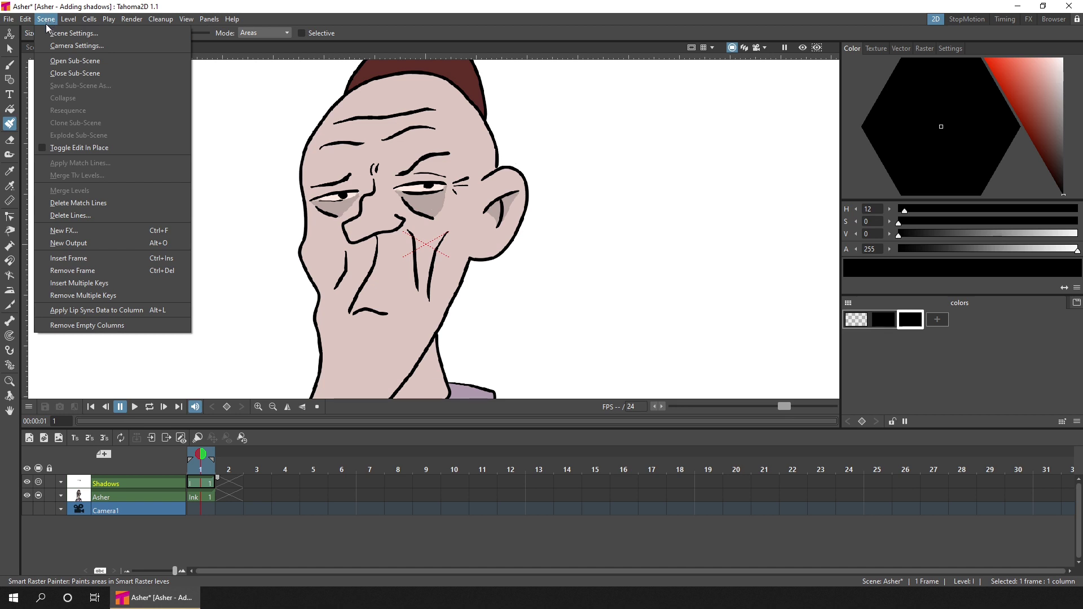
click(95, 33)
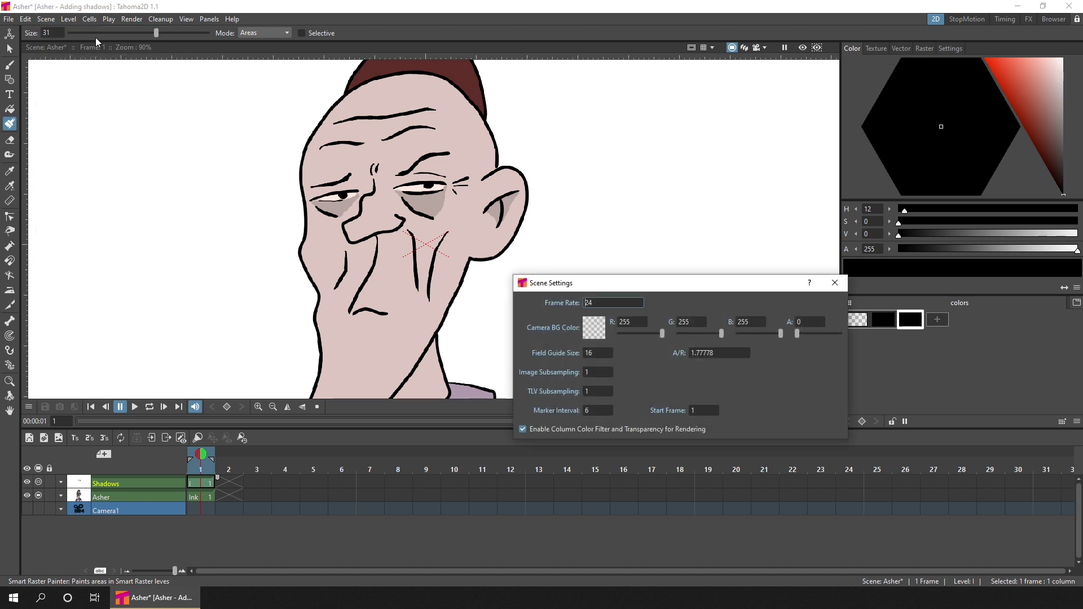
click(635, 430)
click(835, 283)
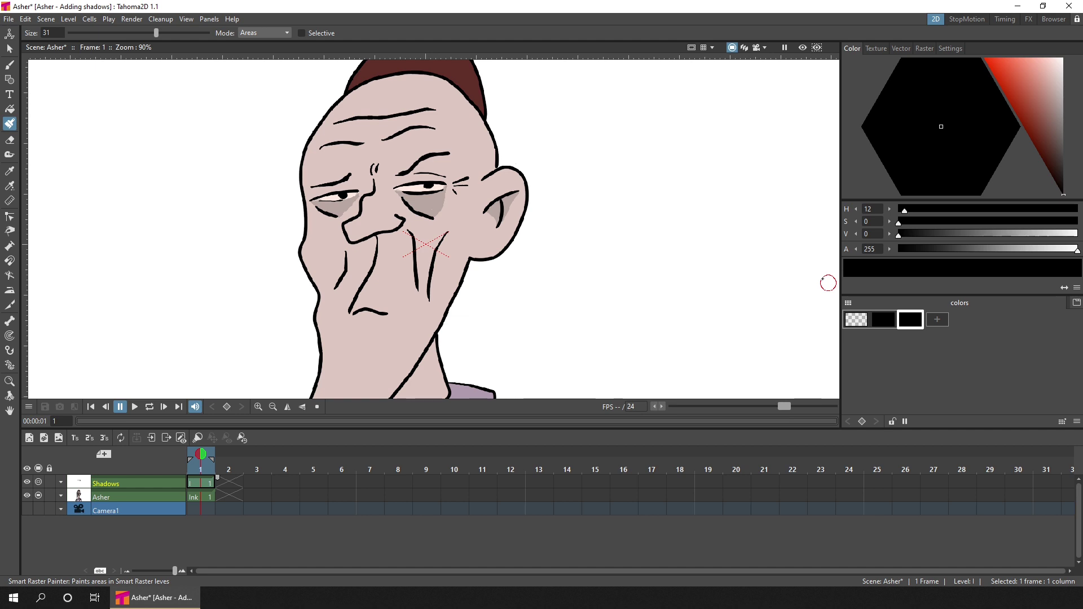
Set the Shadows column's opacity to 31%.
click(61, 483)
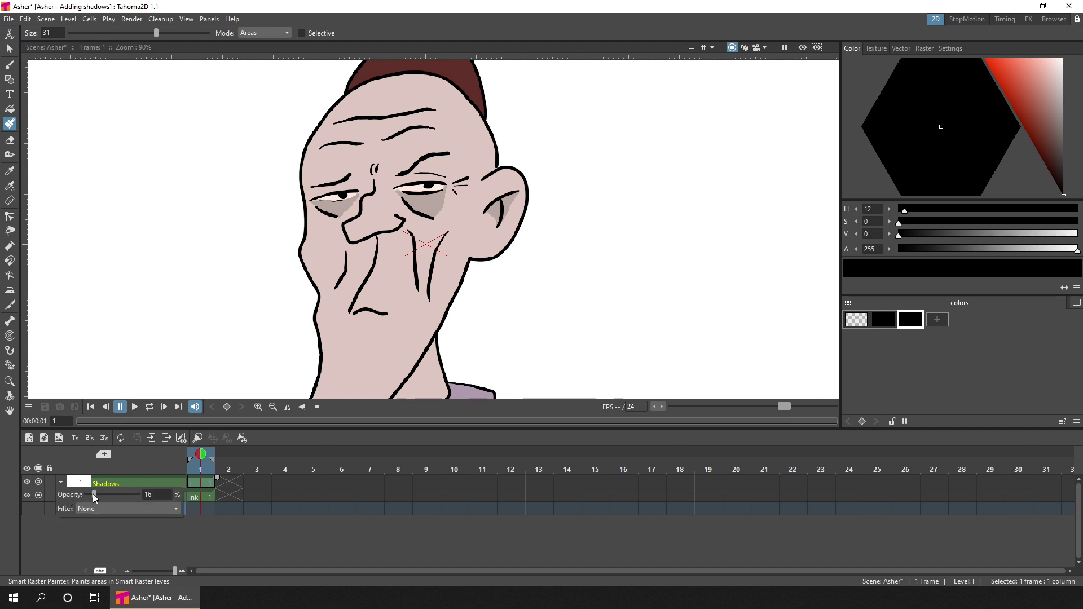
click(60, 483)
click(62, 483)
drag(95, 495, 103, 494)
click(60, 483)
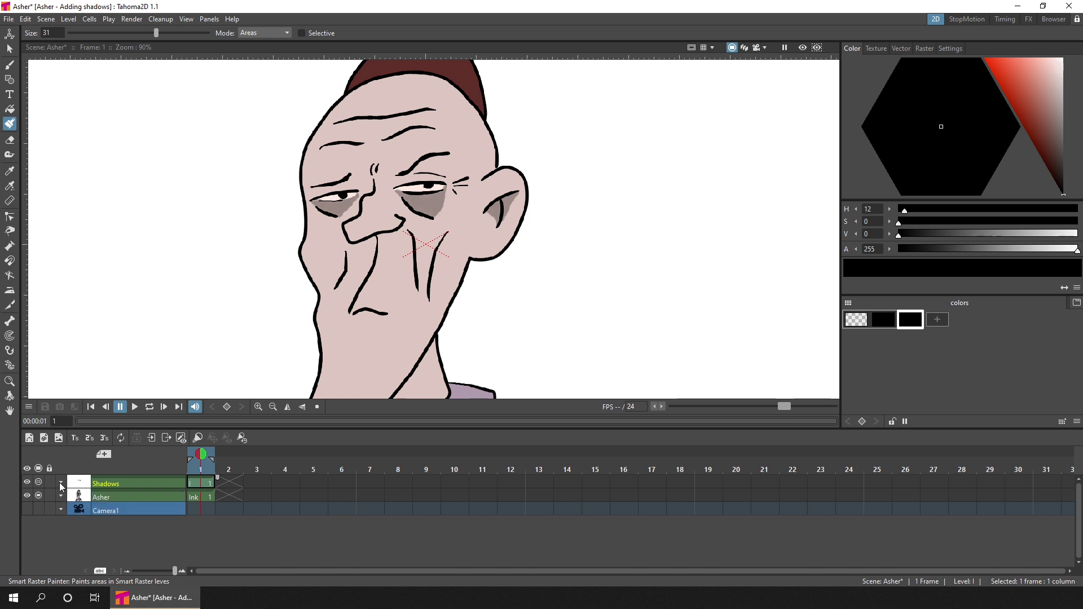
click(59, 482)
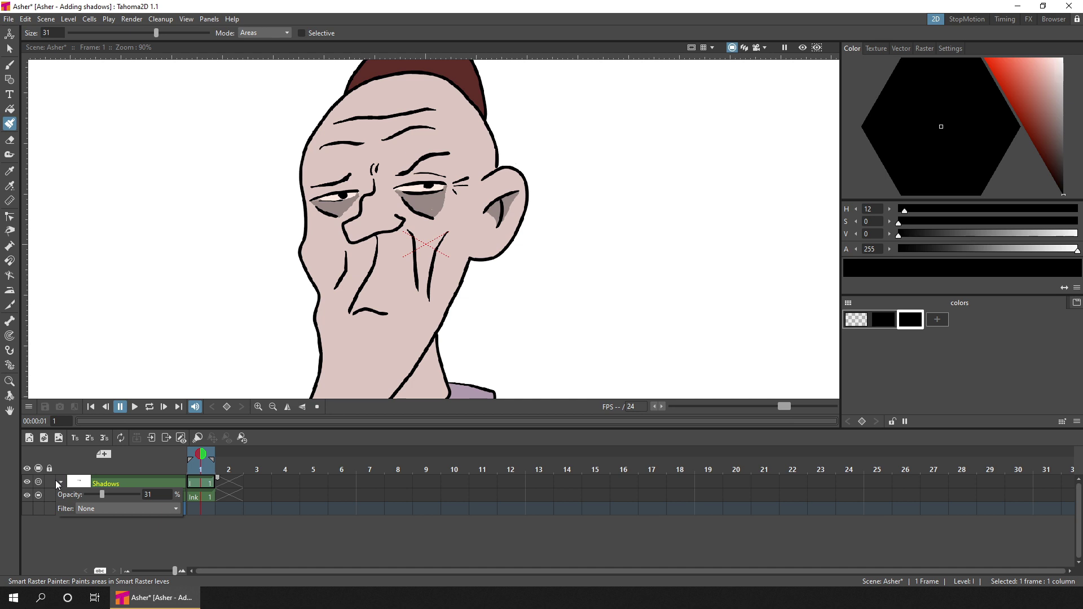
Add a yellow style (H 55, S 90, V 100) and paint a highlight down the front edge of the hair, face and beard.
click(937, 320)
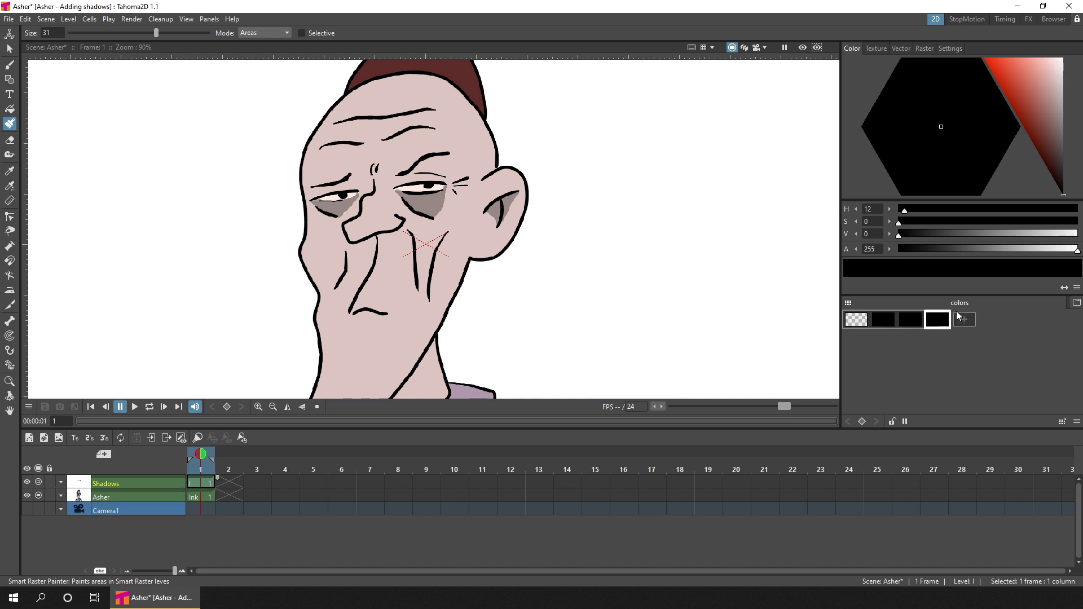
drag(1007, 72, 978, 49)
drag(956, 104, 980, 70)
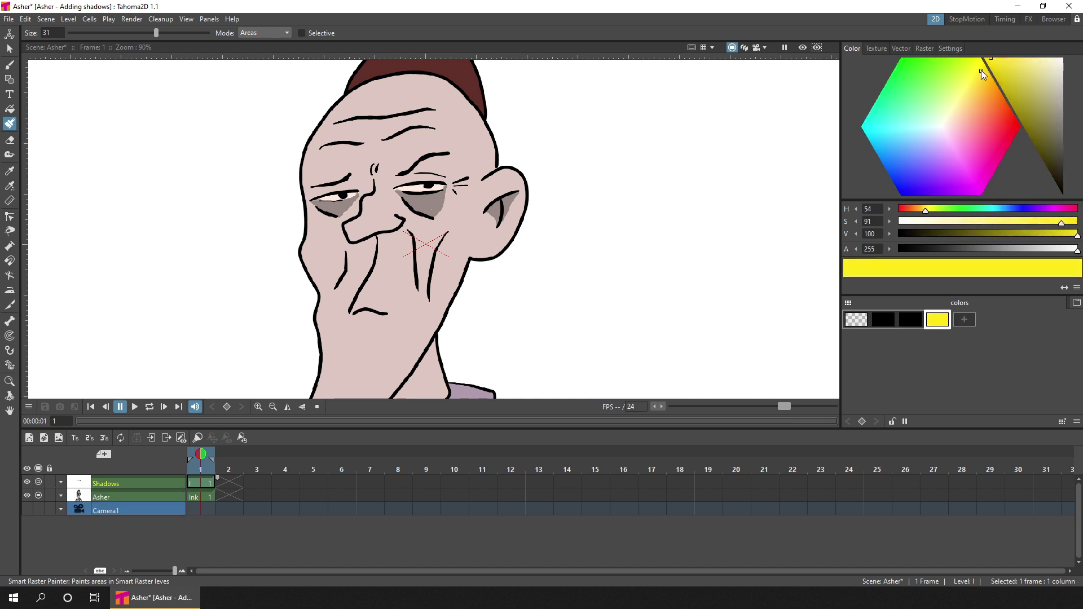
drag(361, 186, 312, 244)
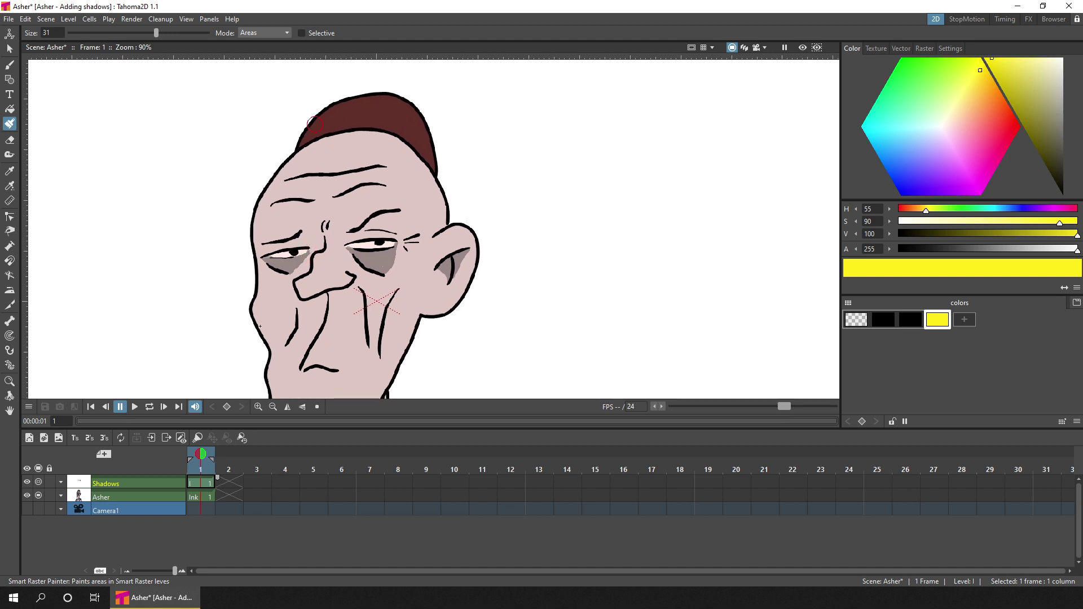
mouse_move(347, 102)
mouse_down()
mouse_move(263, 214)
mouse_move(261, 311)
mouse_move(276, 388)
mouse_move(294, 315)
mouse_move(302, 140)
mouse_move(296, 218)
mouse_move(248, 274)
mouse_up()
drag(397, 141, 442, 313)
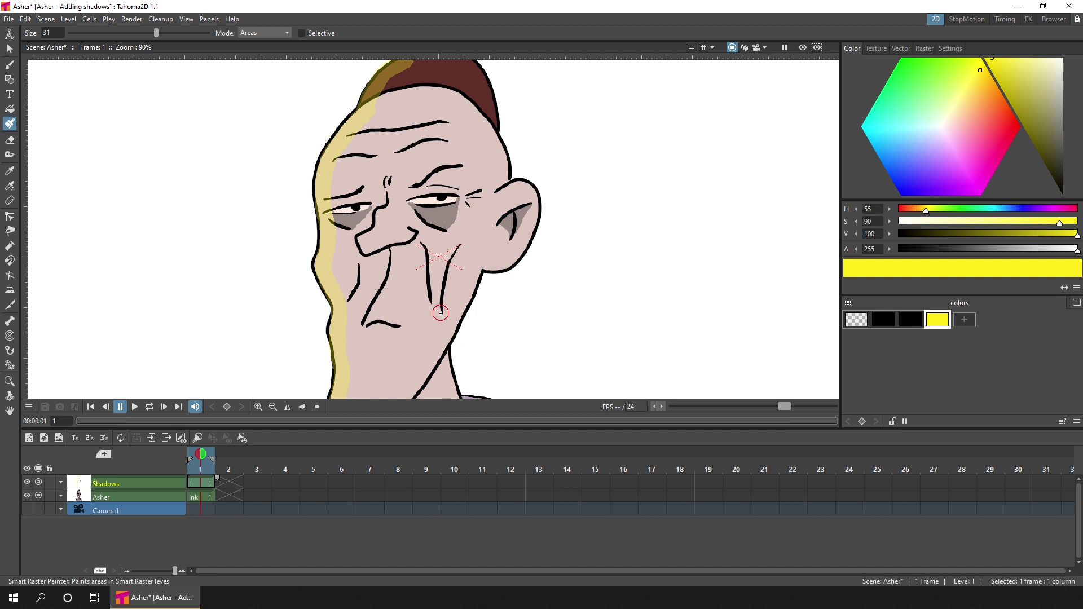
Try lowering the yellow style's alpha to 74 and examine how the highlight overlaps the outline around the beard tip.
mouse_move(1067, 254)
mouse_down()
mouse_move(944, 250)
mouse_move(953, 245)
mouse_up()
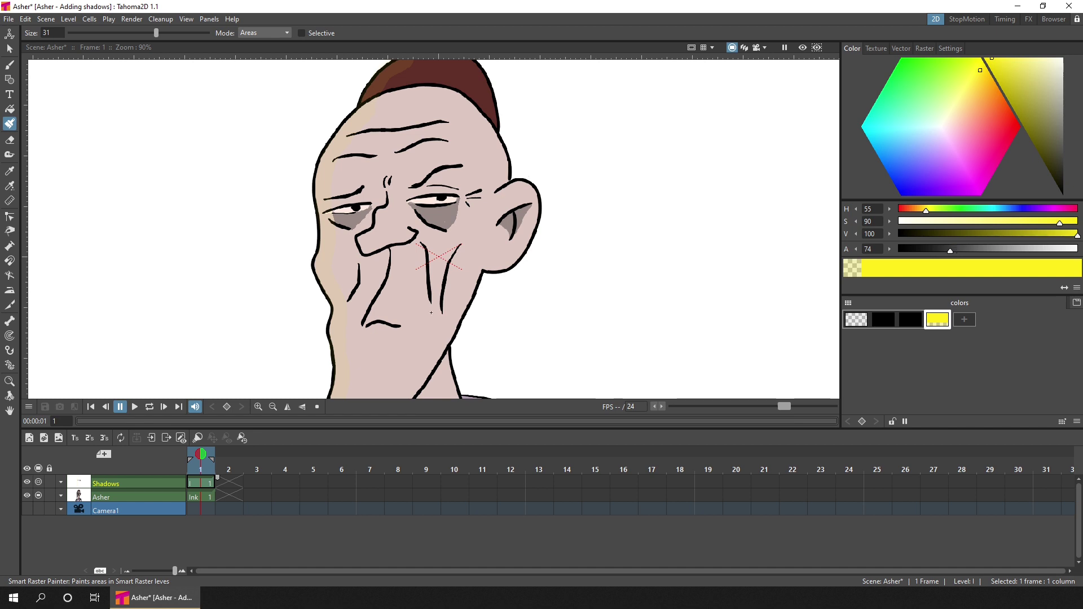
scroll(427, 250, down, 3)
scroll(427, 250, down, 3)
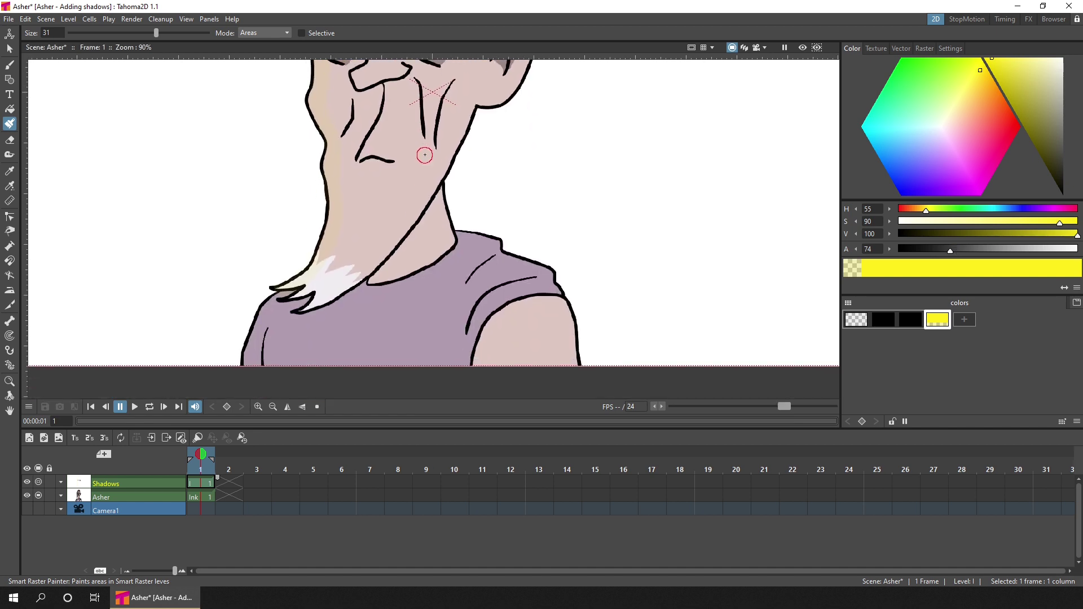
click(331, 218)
scroll(319, 257, up, 7)
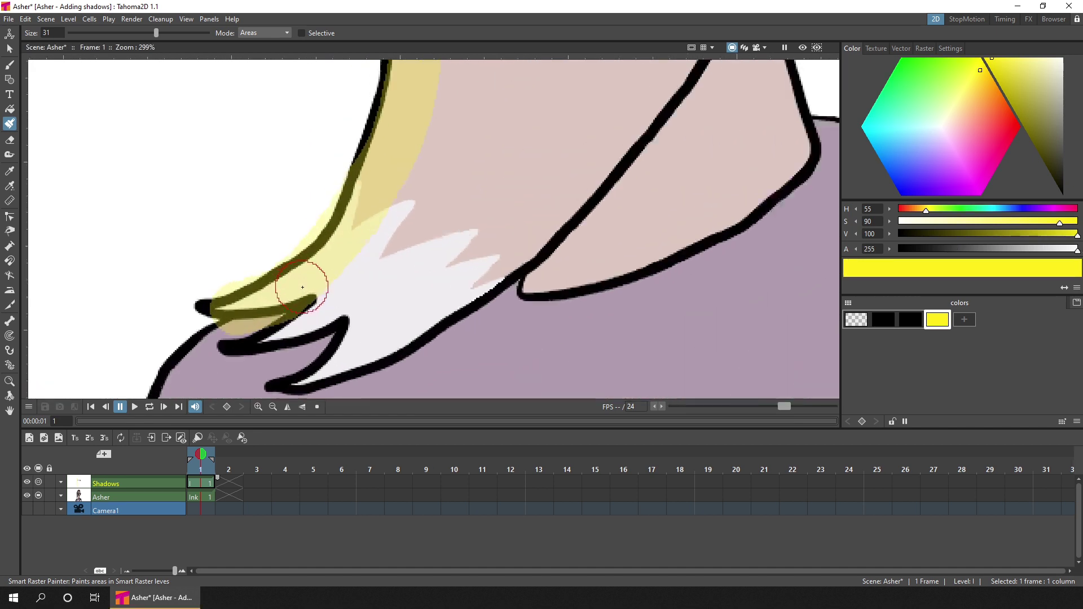
drag(318, 261, 320, 256)
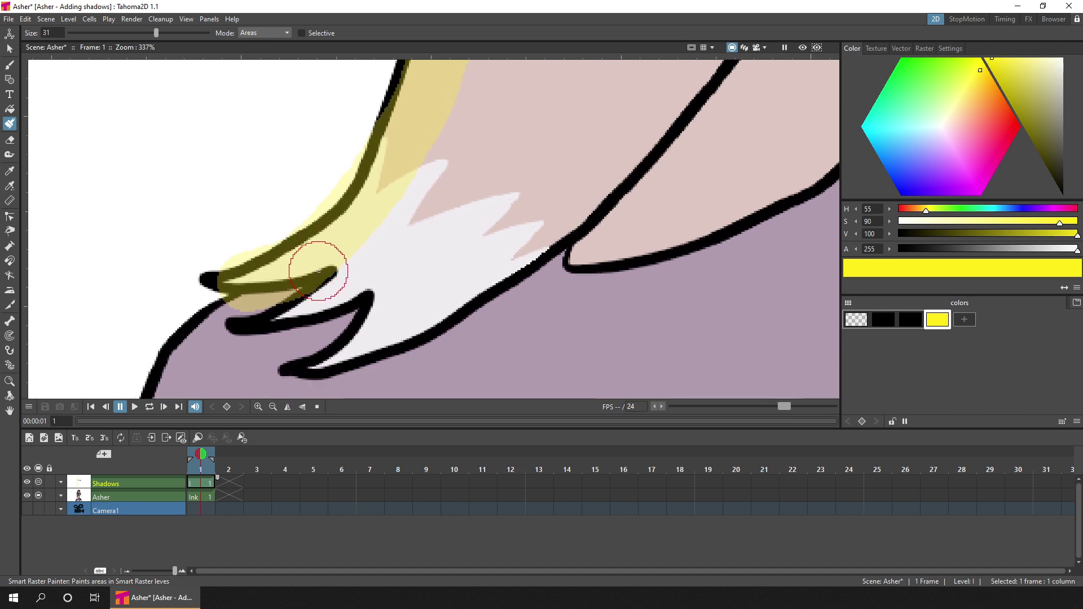
Save the scene, switch to the FX room and show the FX schematic instead of the stage schematic.
key(ctrl+s)
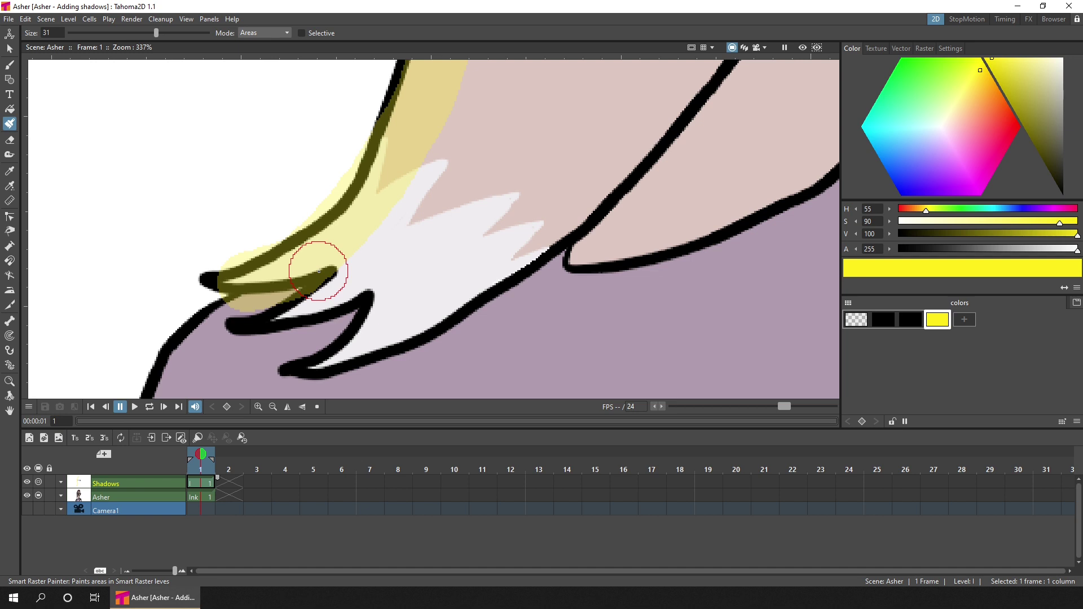
click(1027, 22)
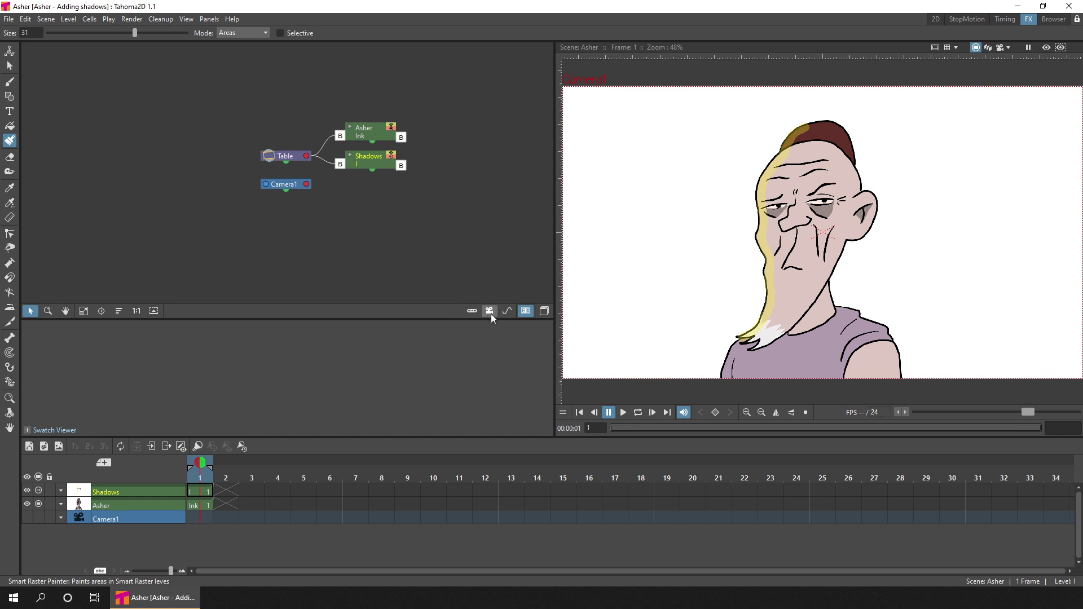
click(544, 311)
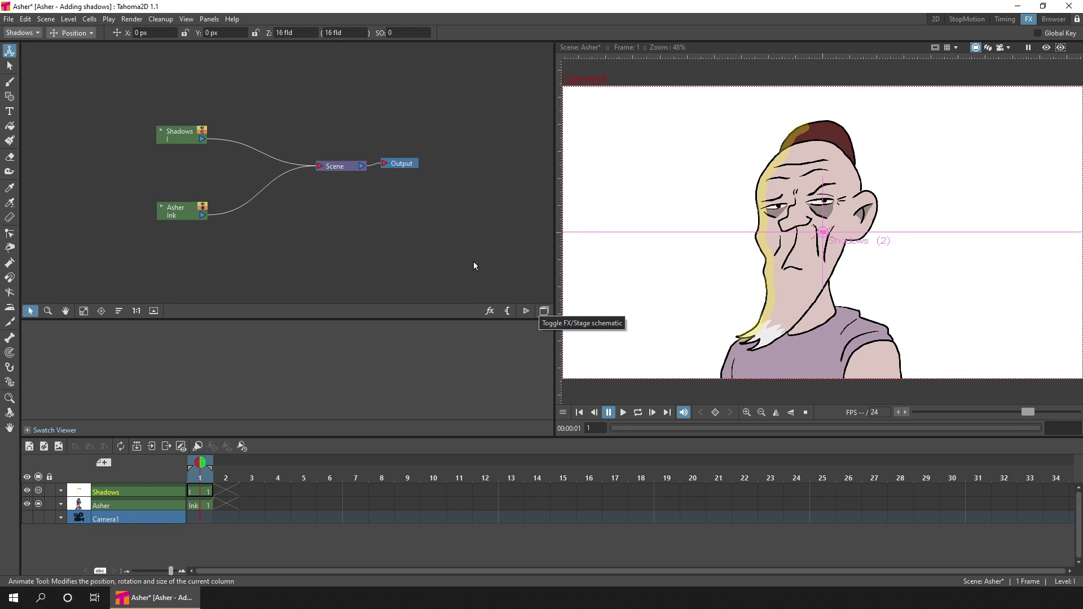
Add a Matte In effect to the FX schematic and move the Shadows node slightly farther away from it.
right_click(245, 123)
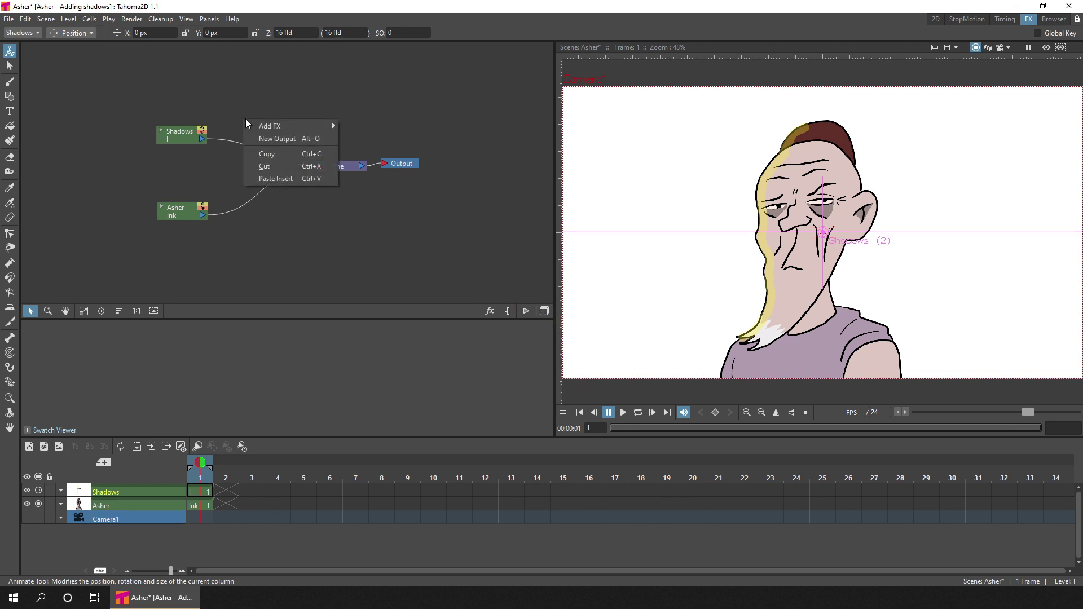
mouse_move(274, 126)
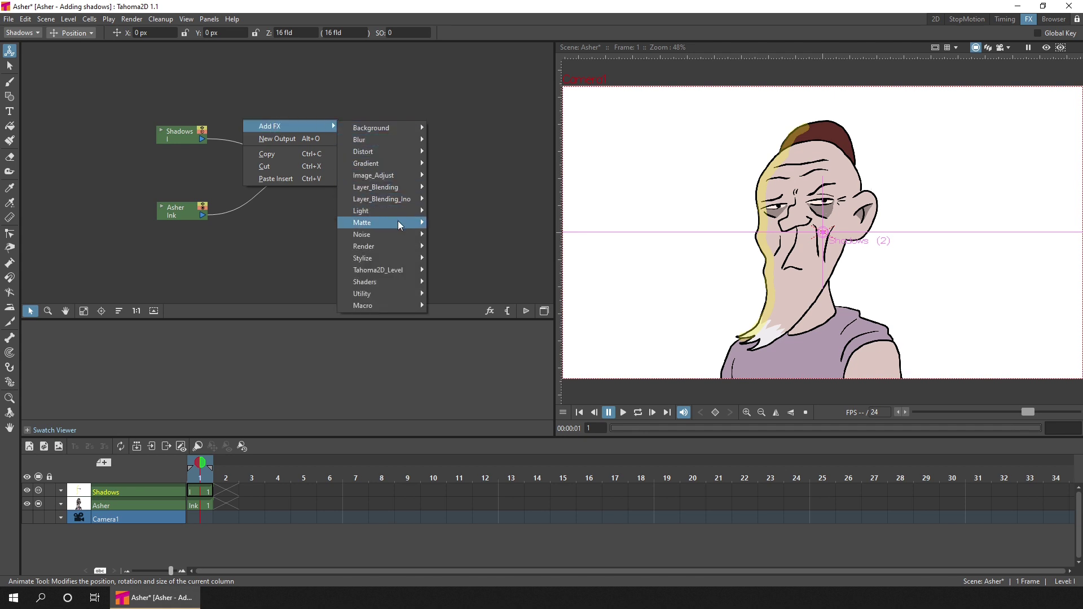
mouse_move(398, 224)
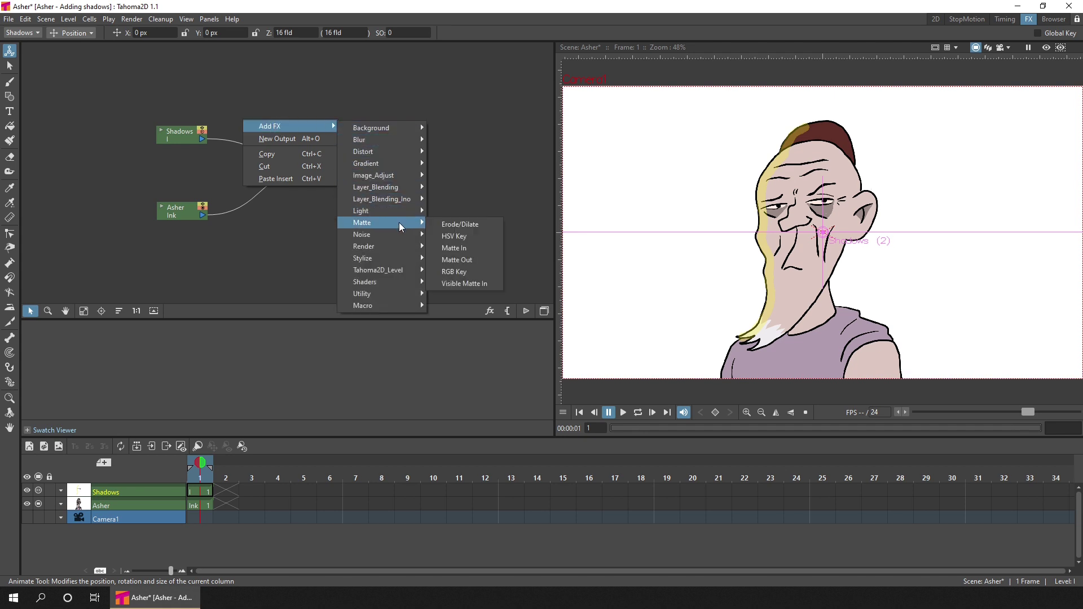
click(476, 248)
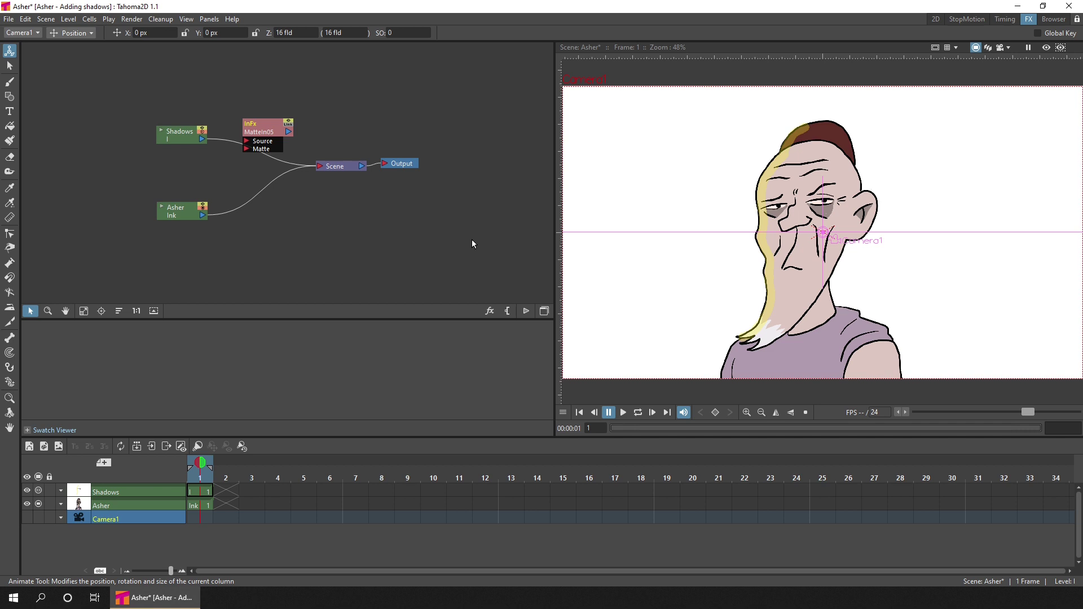
drag(184, 137, 176, 133)
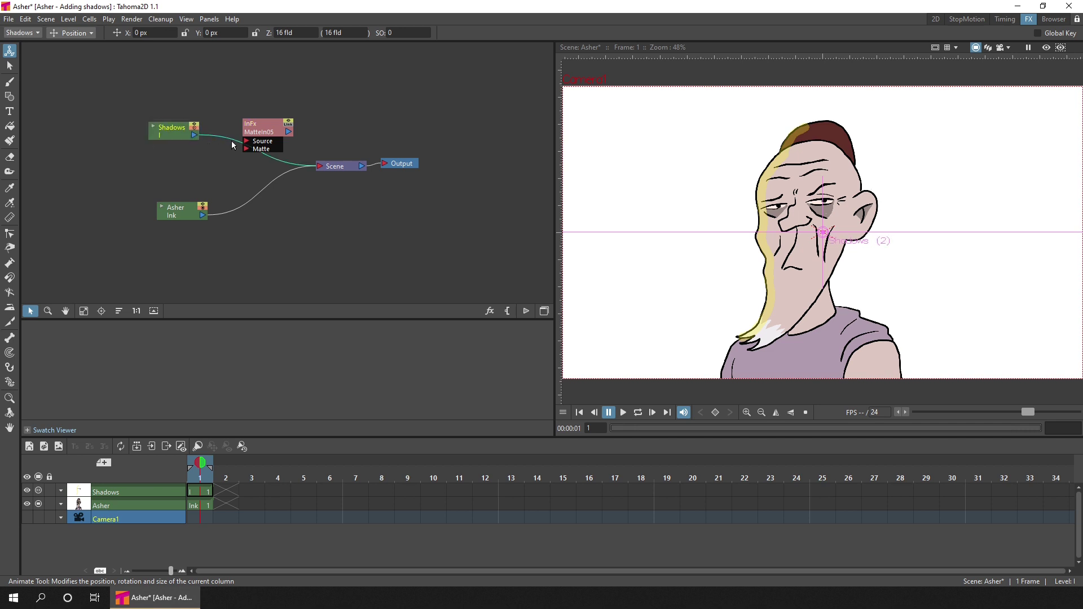
click(192, 133)
scroll(240, 149, up, 2)
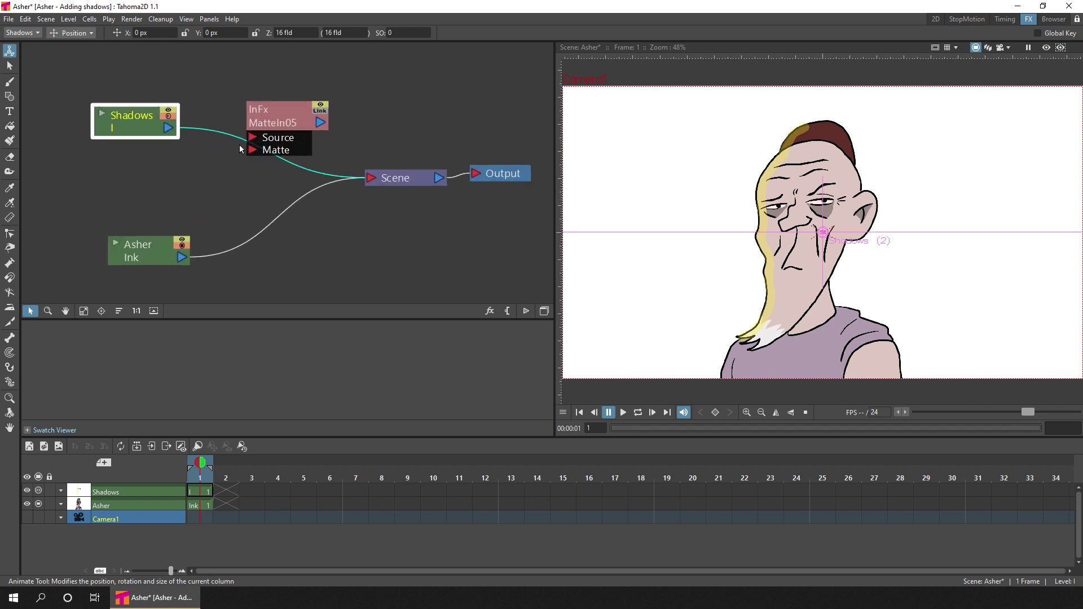
Connect the Shadows node to the Matte In effect's Source input and the Asher node to its Matte input.
scroll(240, 150, up, 1)
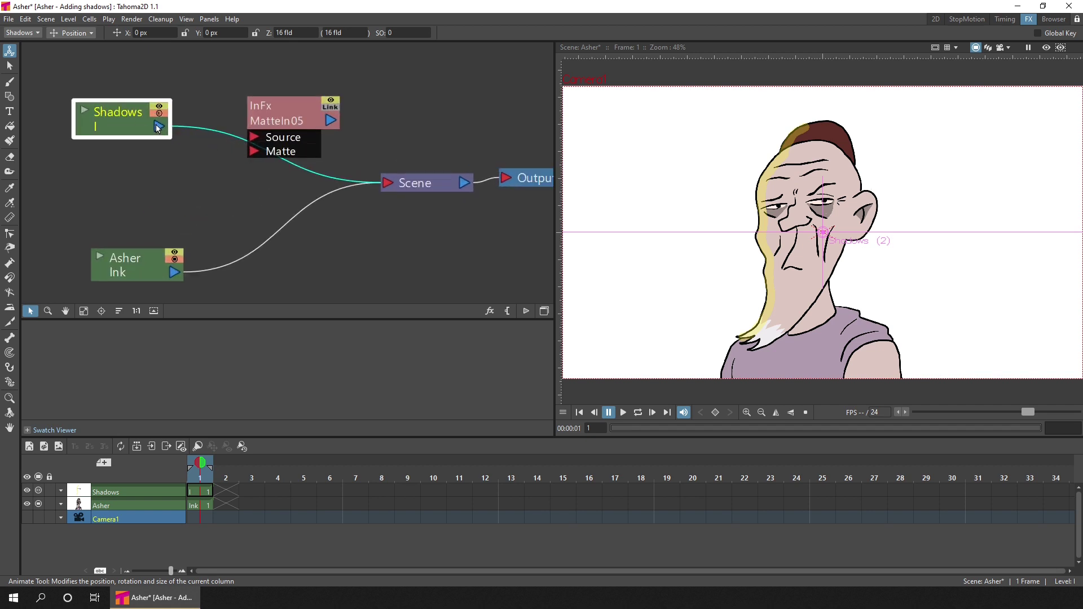
drag(217, 145, 250, 134)
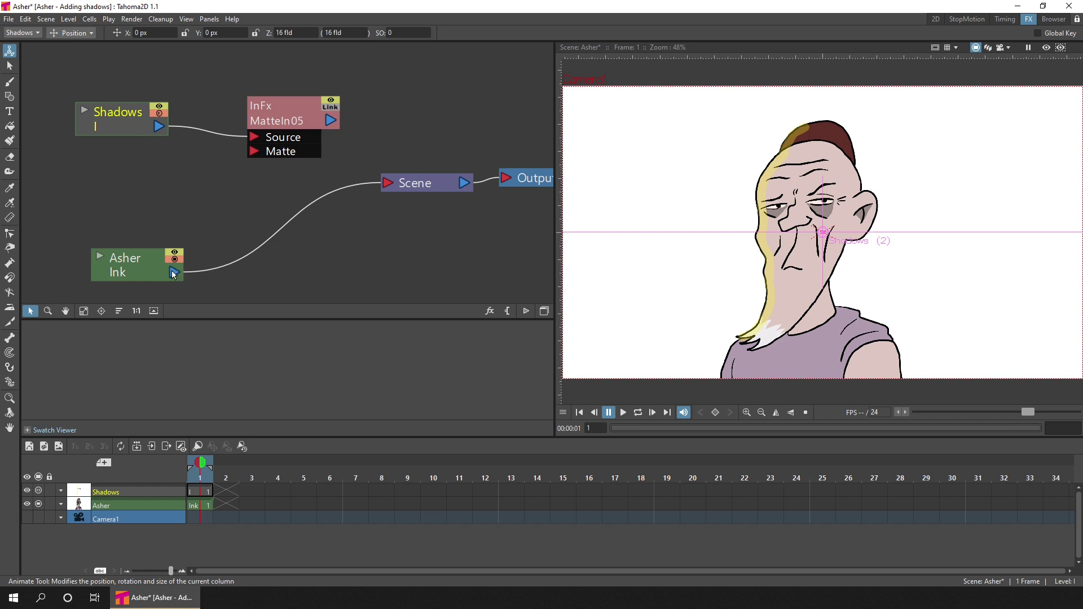
drag(171, 271, 255, 150)
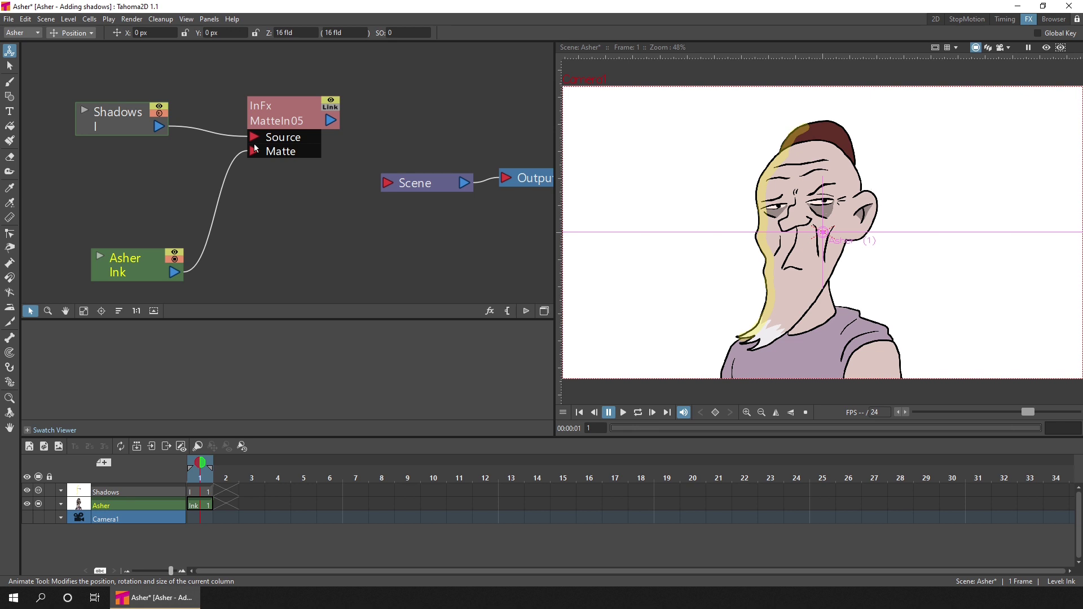
Connect both the Matte In effect's output and the Asher node to the Scene node.
click(338, 120)
drag(332, 120, 385, 183)
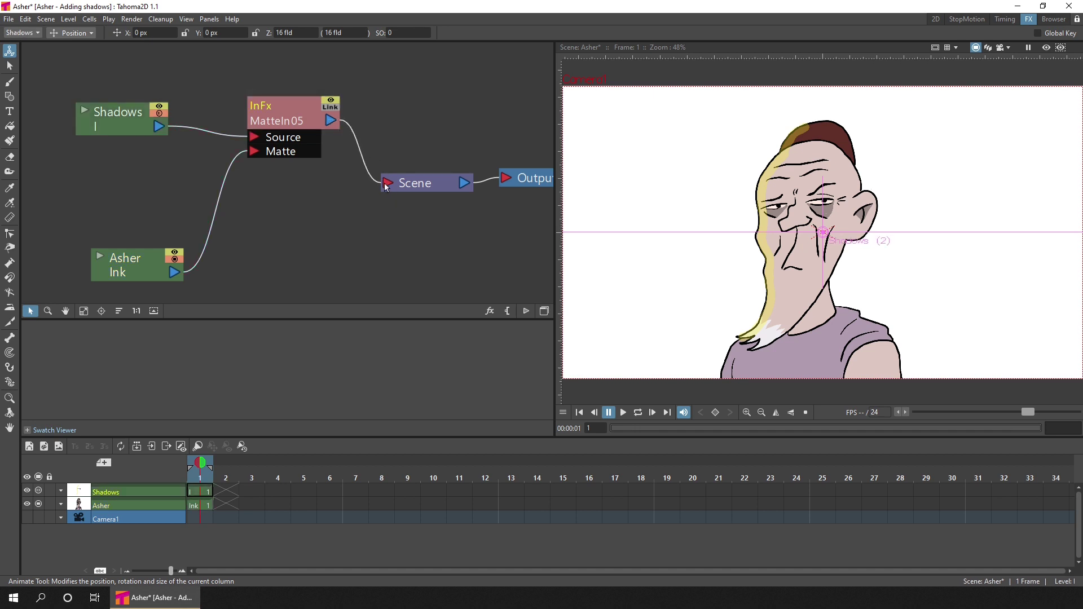
mouse_move(137, 275)
mouse_down()
mouse_move(126, 239)
mouse_move(192, 244)
mouse_move(364, 201)
mouse_move(388, 184)
mouse_up()
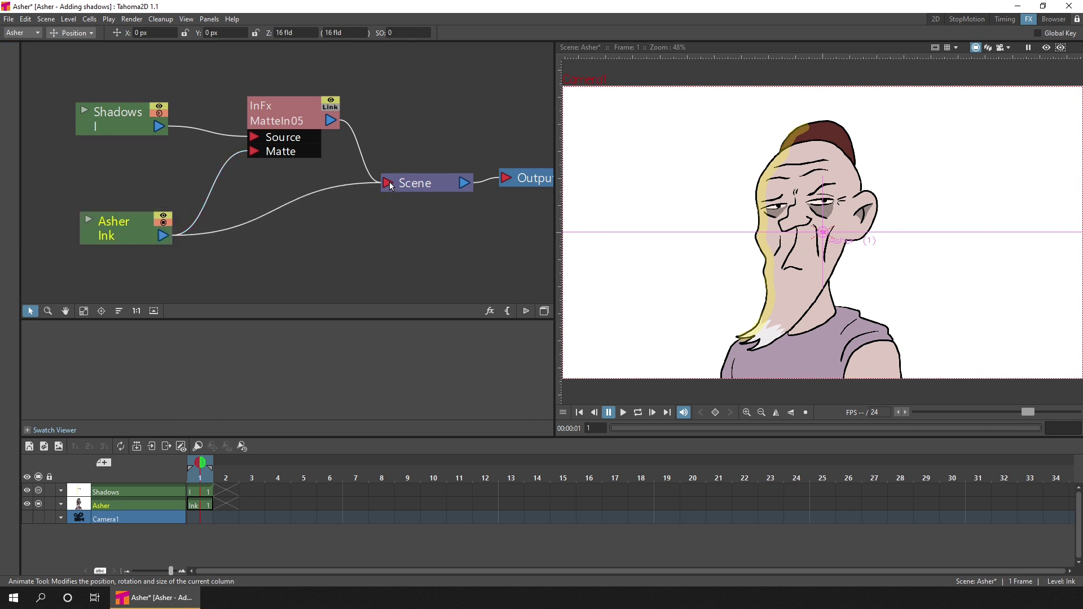
Save the scene and briefly preview the character with the Matte In effect applied.
key(ctrl+s)
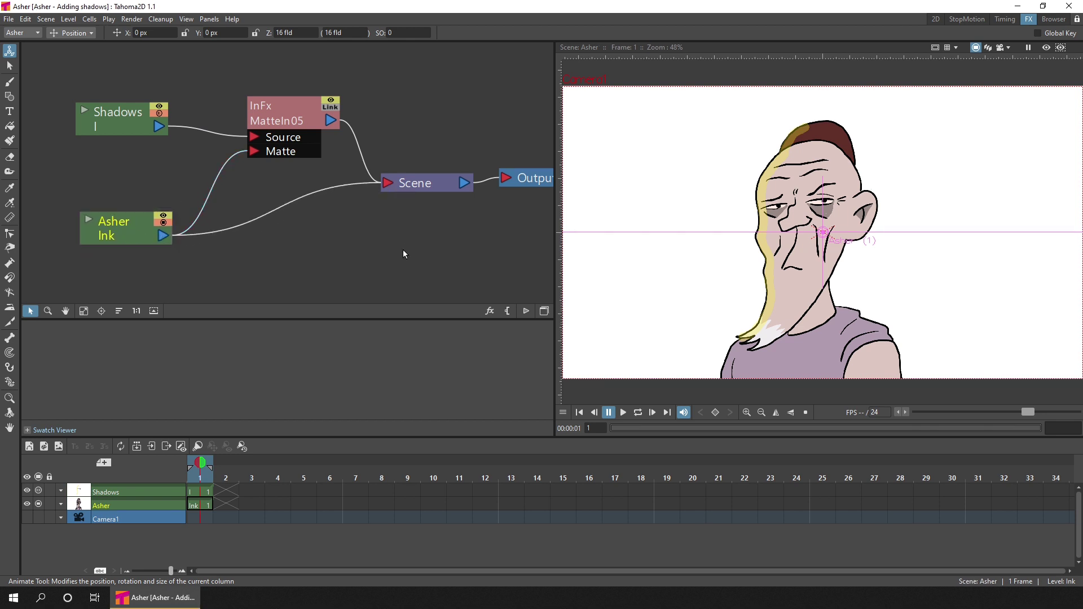
click(1046, 49)
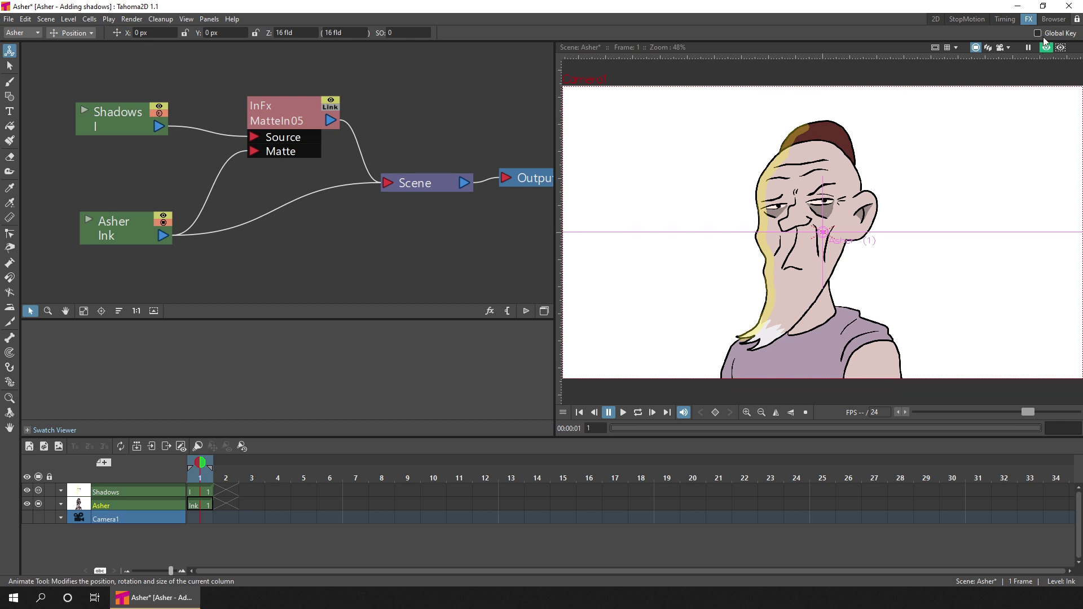
click(1044, 52)
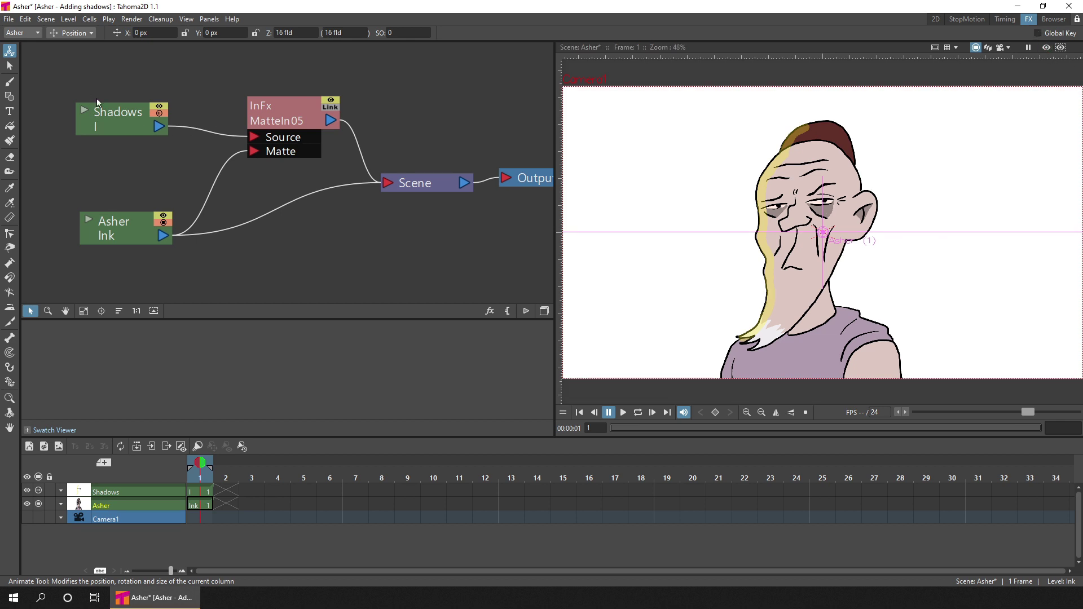
On the Shadows level, paint the yellow highlight well beyond the face's front outline with the Smart Raster Paint tool at size 31.
click(92, 123)
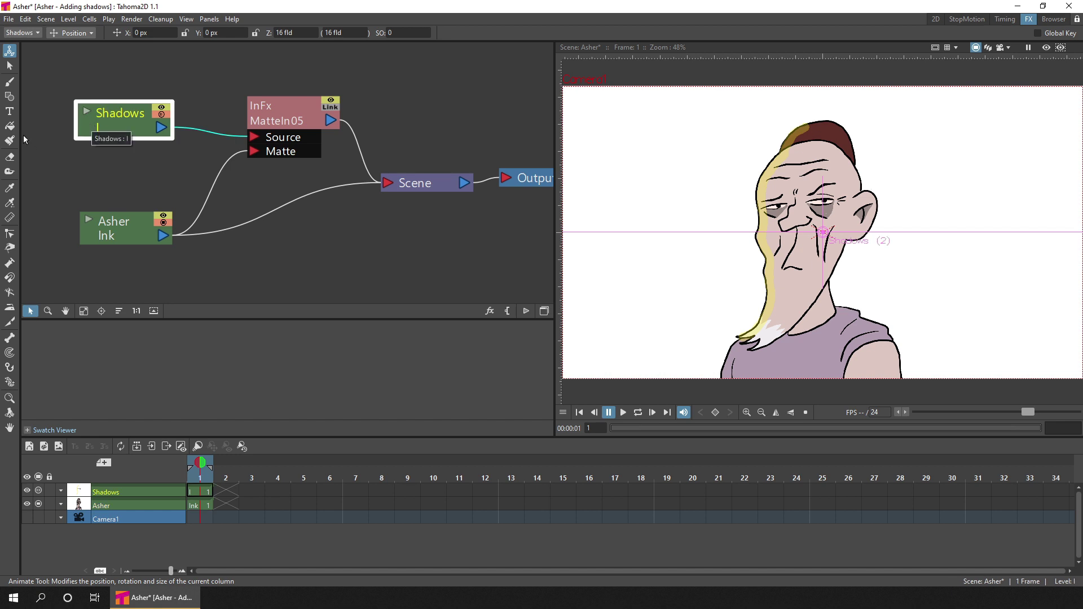
click(9, 141)
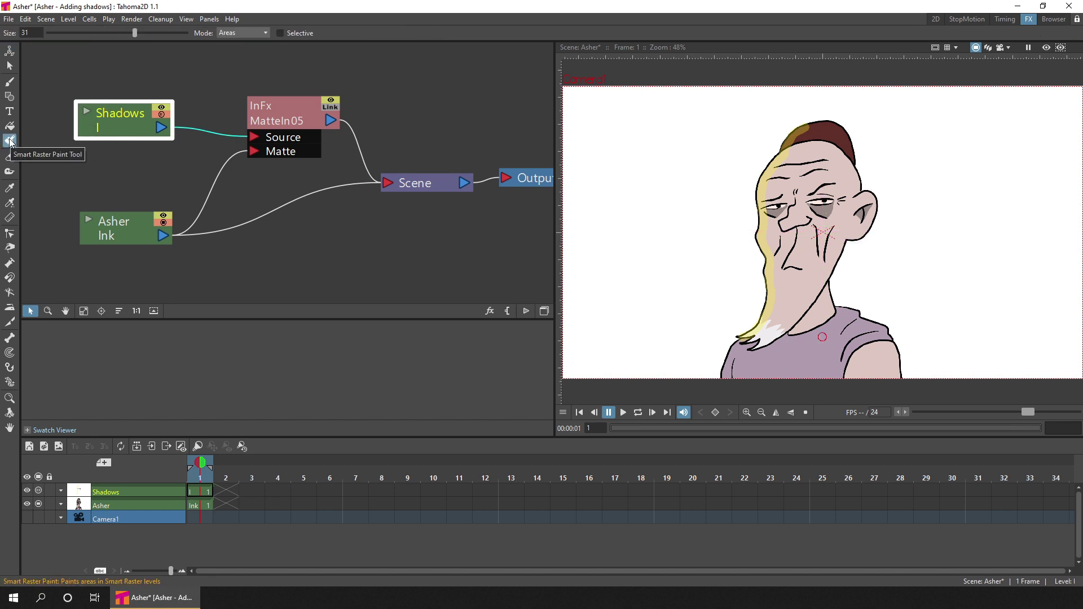
scroll(752, 219, up, 5)
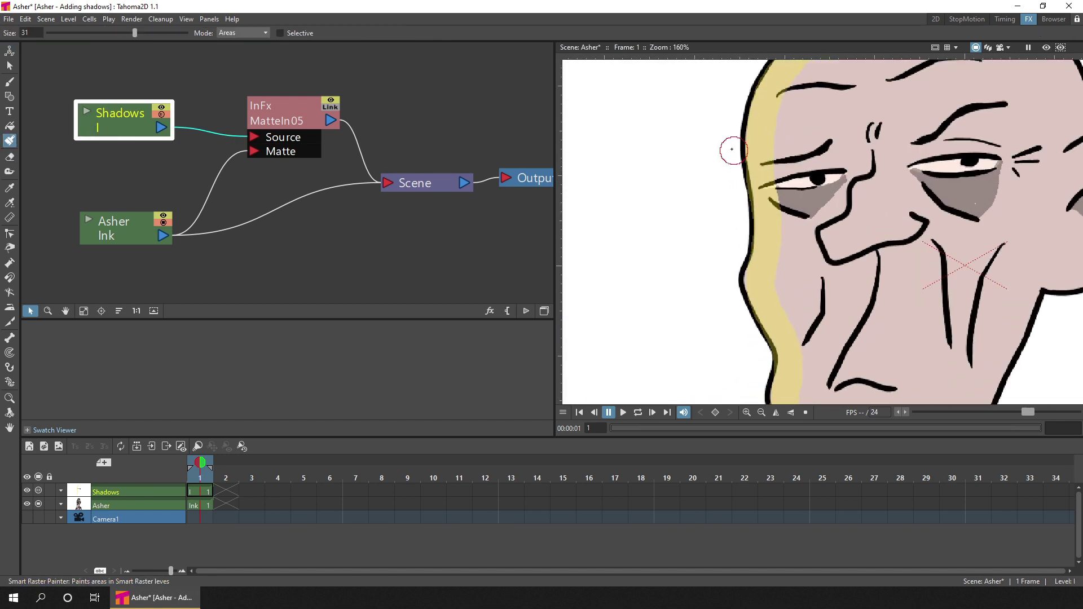
mouse_move(729, 148)
mouse_down()
mouse_move(692, 297)
mouse_move(703, 326)
mouse_move(693, 395)
mouse_move(750, 350)
mouse_up()
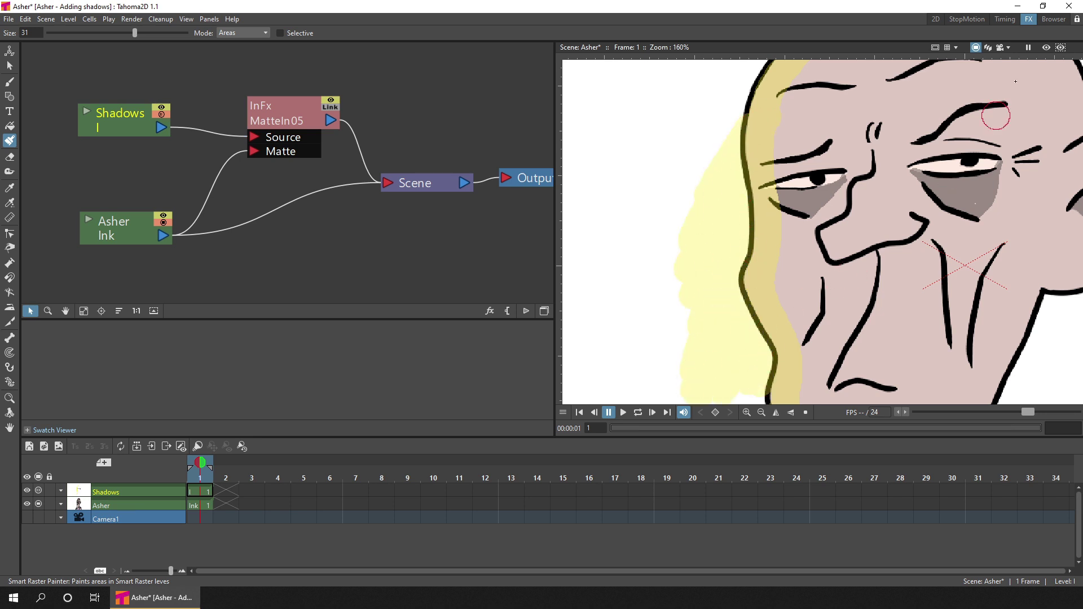
Switch the preview on and off to compare the highlight's overspill outside the face with and without the matte.
click(1045, 48)
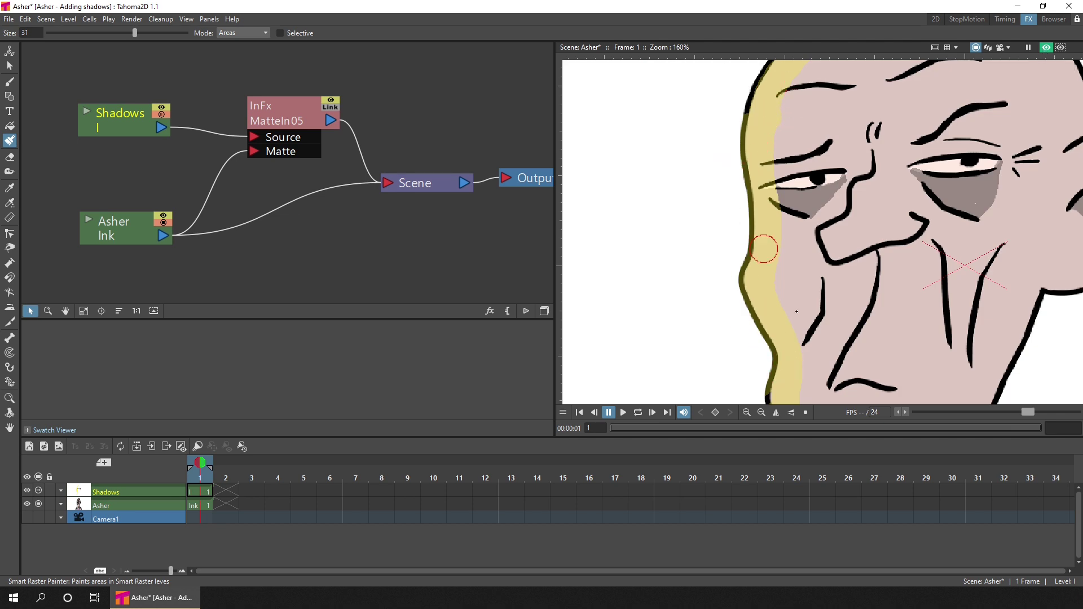
click(1045, 49)
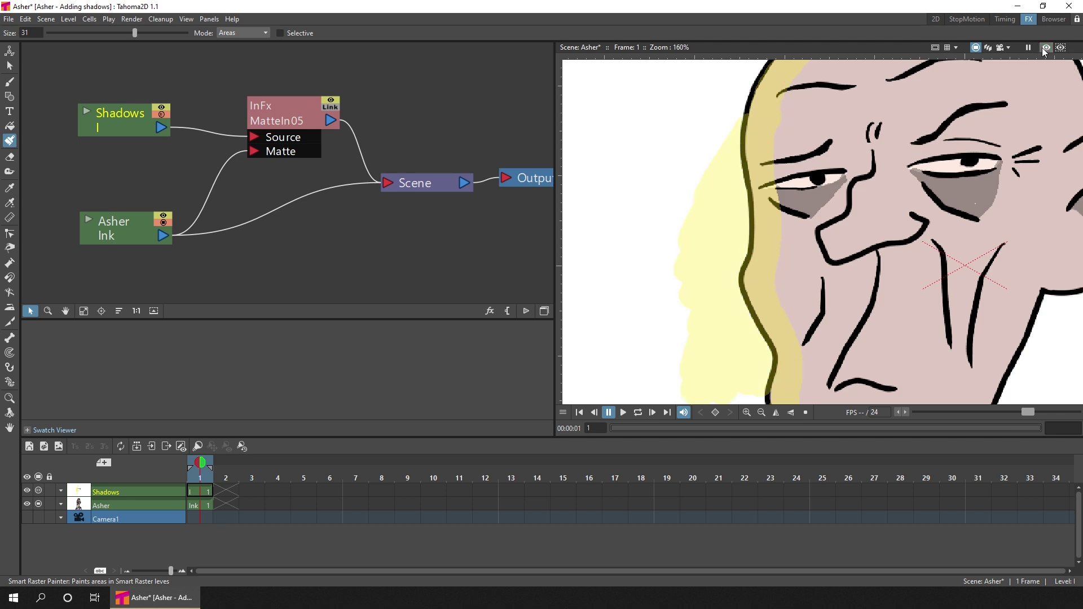
click(1046, 49)
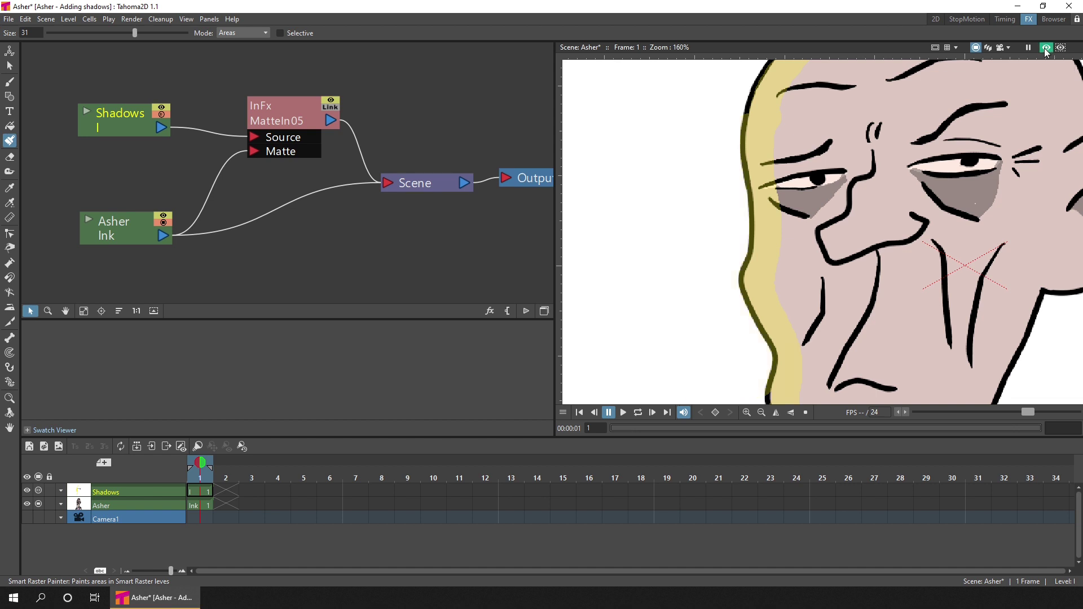
click(1046, 48)
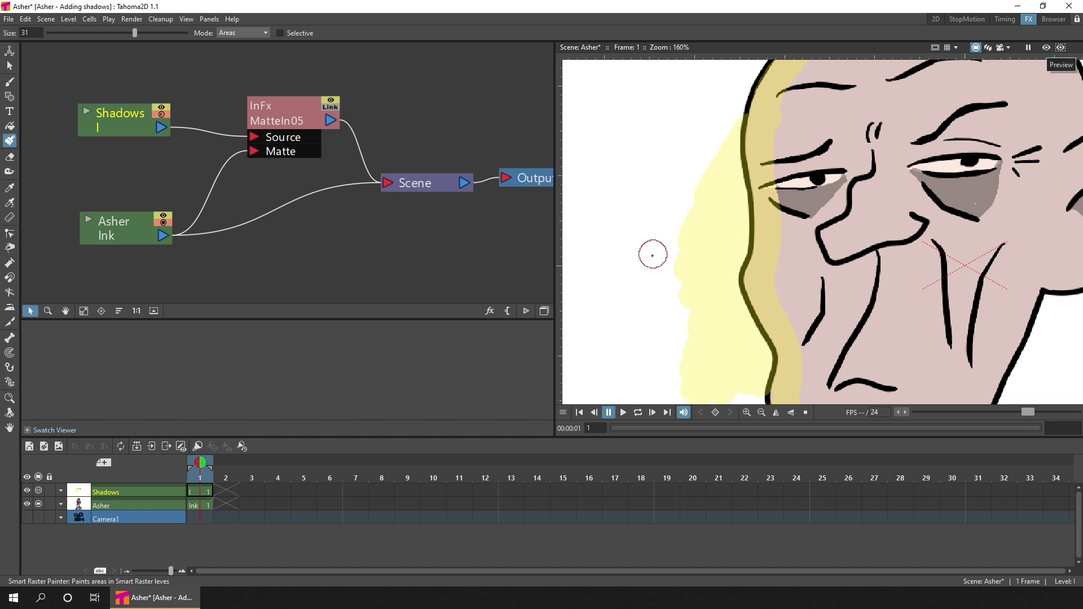
right_click(652, 263)
click(710, 280)
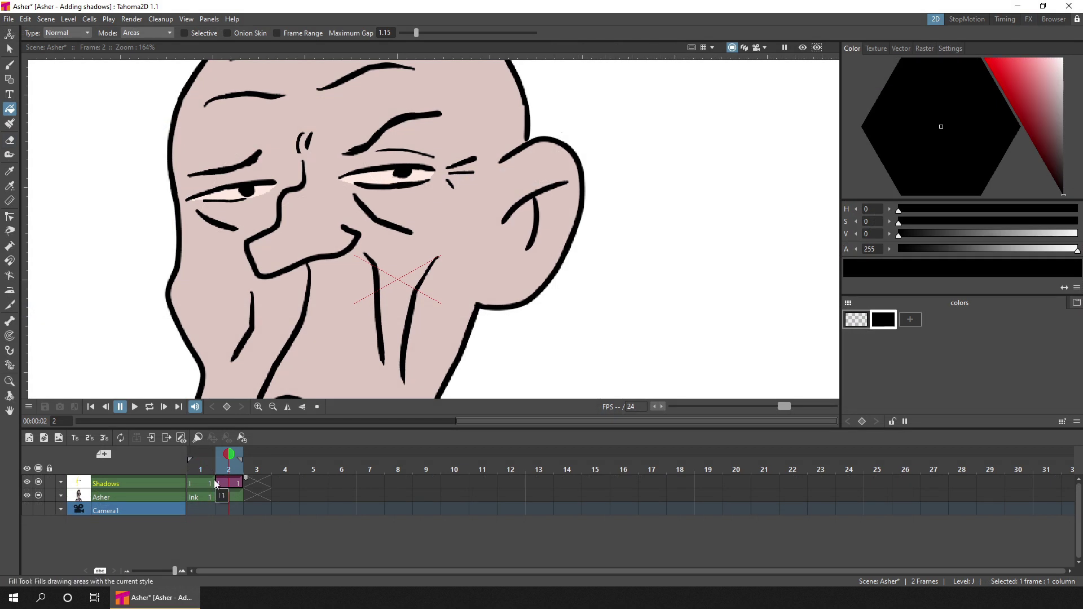
In frame 2 of the Shadows column, brush a black round outline beside the top of the ear and fill it with black.
click(10, 65)
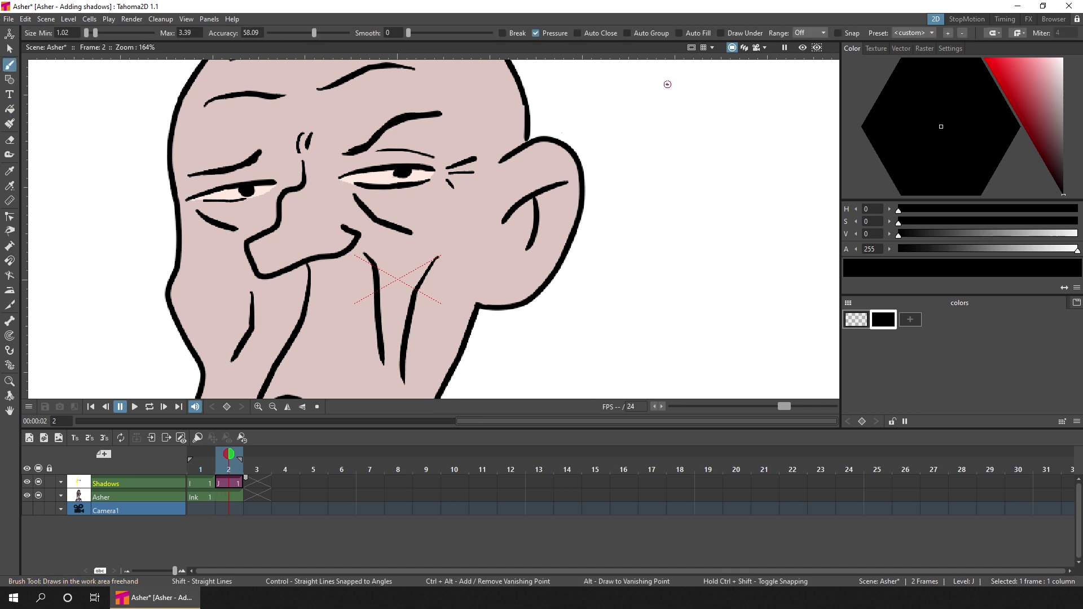
mouse_move(670, 84)
mouse_down()
mouse_move(607, 87)
mouse_move(582, 123)
mouse_move(597, 163)
mouse_move(647, 181)
mouse_move(686, 151)
mouse_move(683, 109)
mouse_move(670, 84)
mouse_up()
key(f)
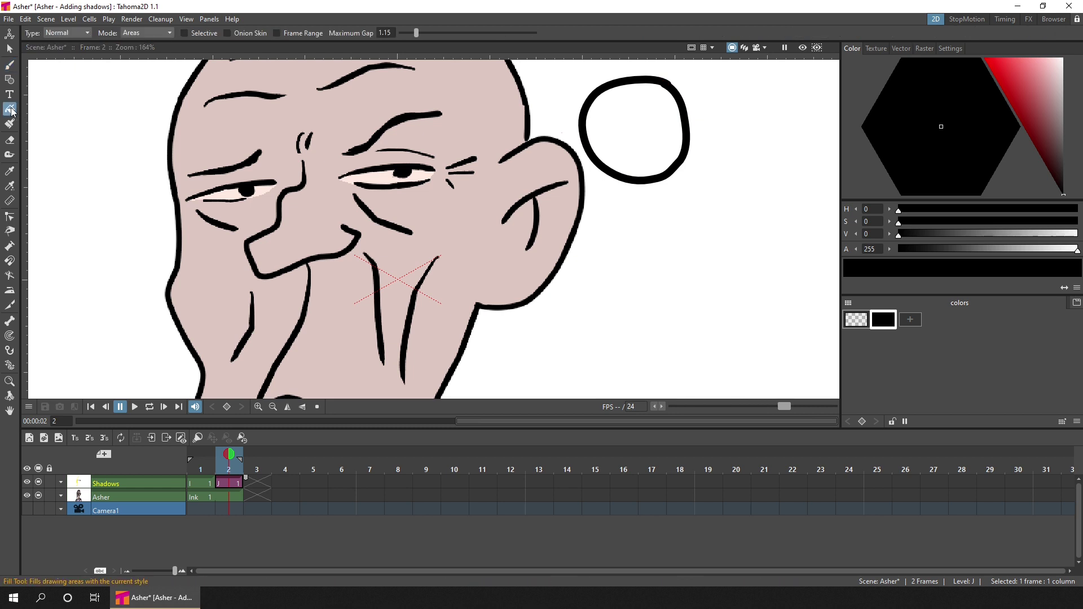
click(646, 122)
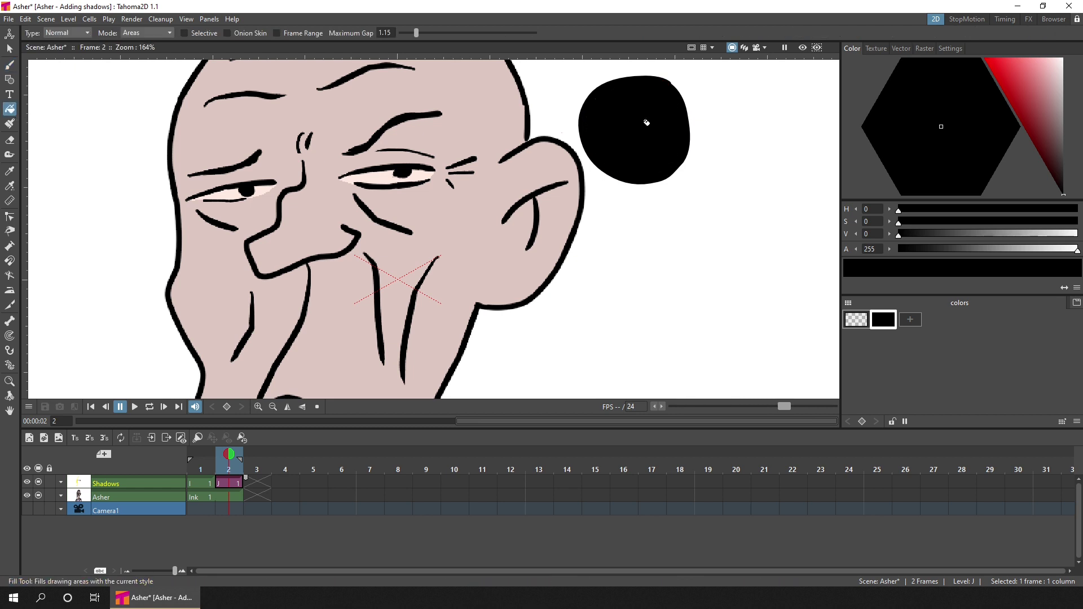
Enable Auto Close for the brush, draw a second round outline below the first black shape, and fill it with black.
click(10, 65)
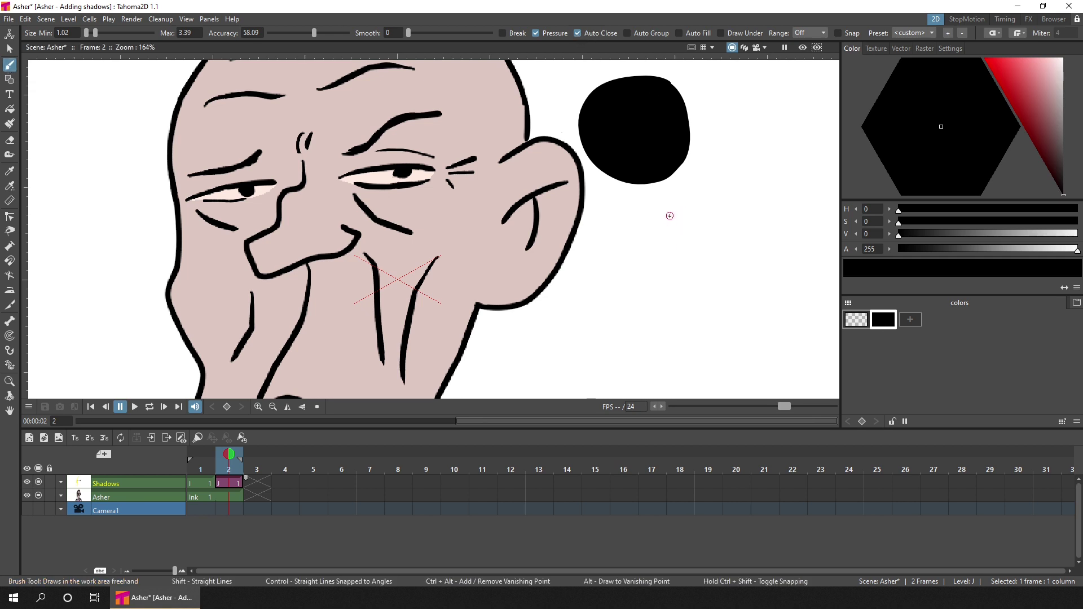
mouse_move(676, 212)
mouse_down()
mouse_move(653, 200)
mouse_move(616, 212)
mouse_move(608, 259)
mouse_move(619, 293)
mouse_move(667, 307)
mouse_move(703, 284)
mouse_move(698, 246)
mouse_up()
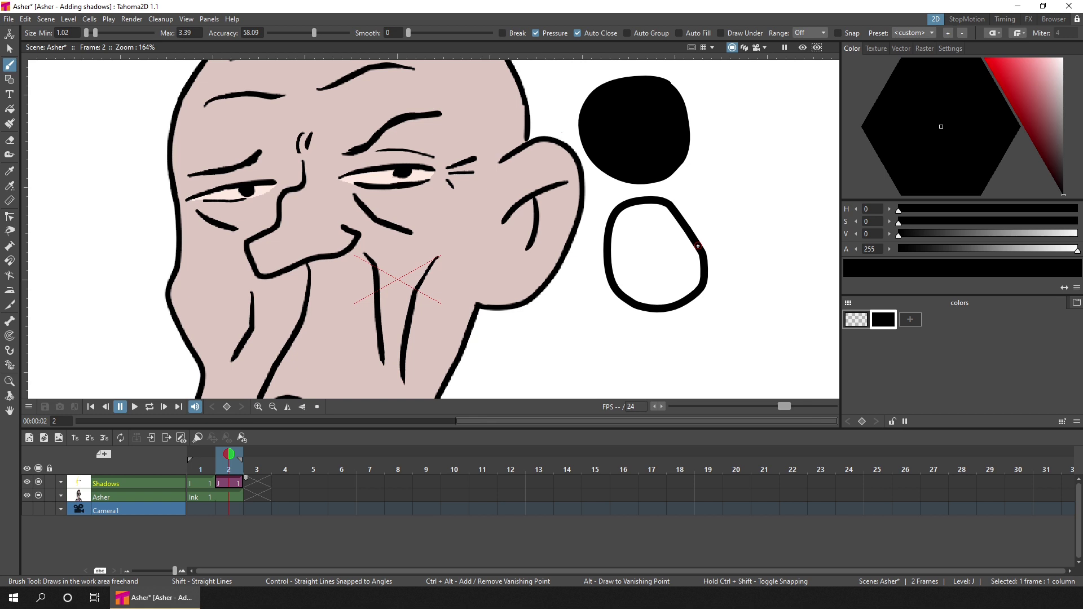
key(f)
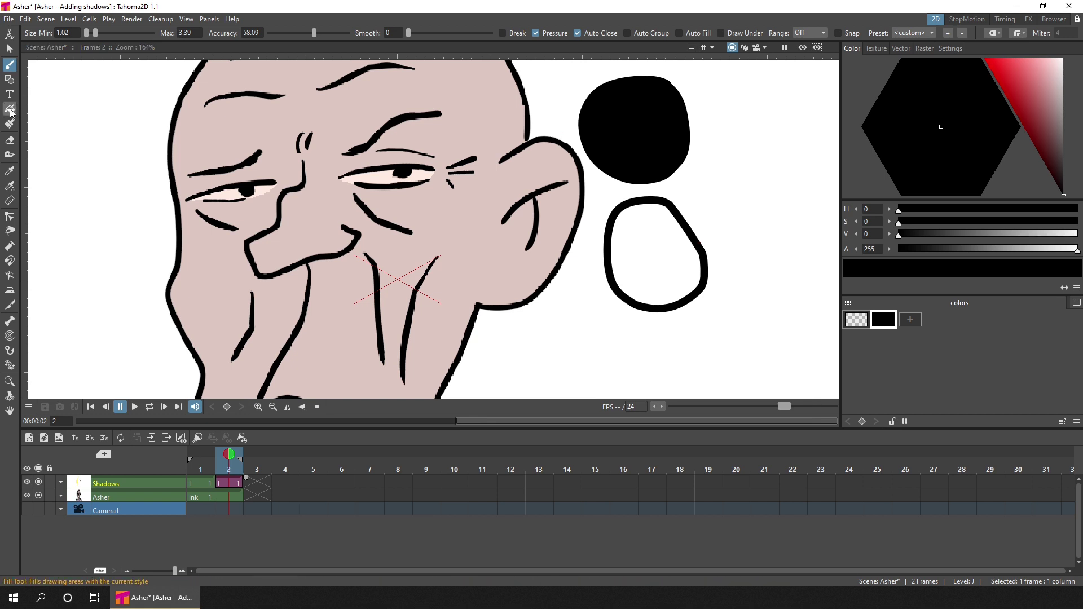
click(674, 246)
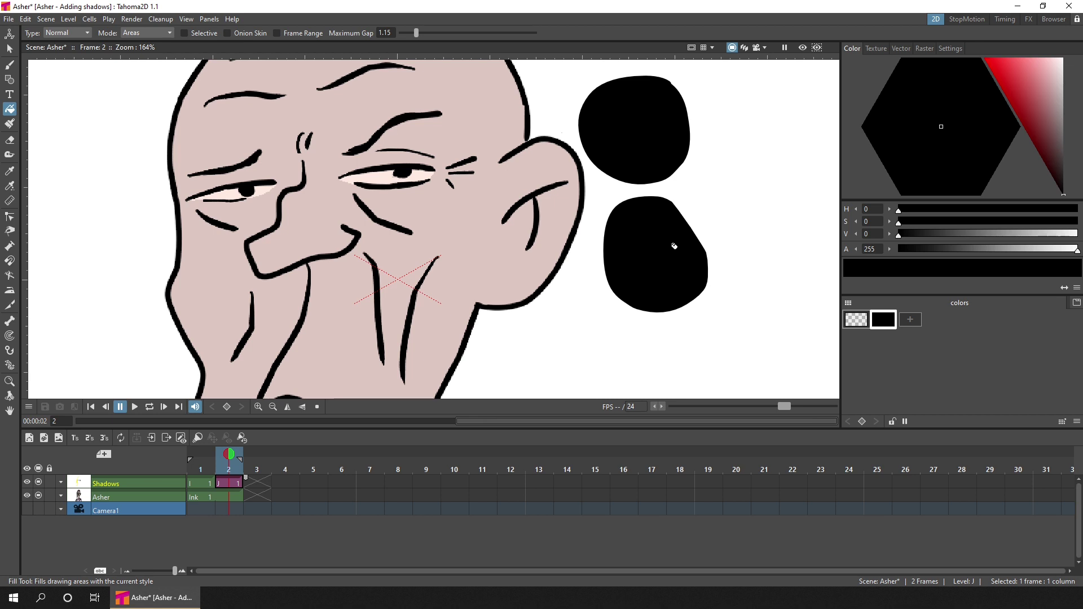
Enable Auto Group and Auto Fill for the brush and draw a third black rounded shape beside the other two.
click(10, 66)
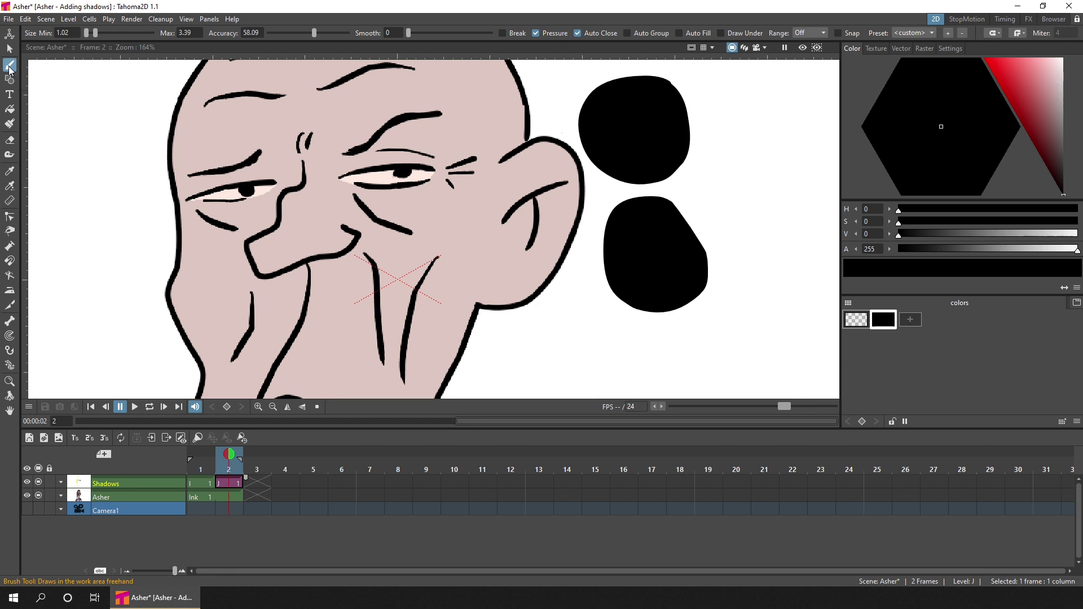
click(680, 33)
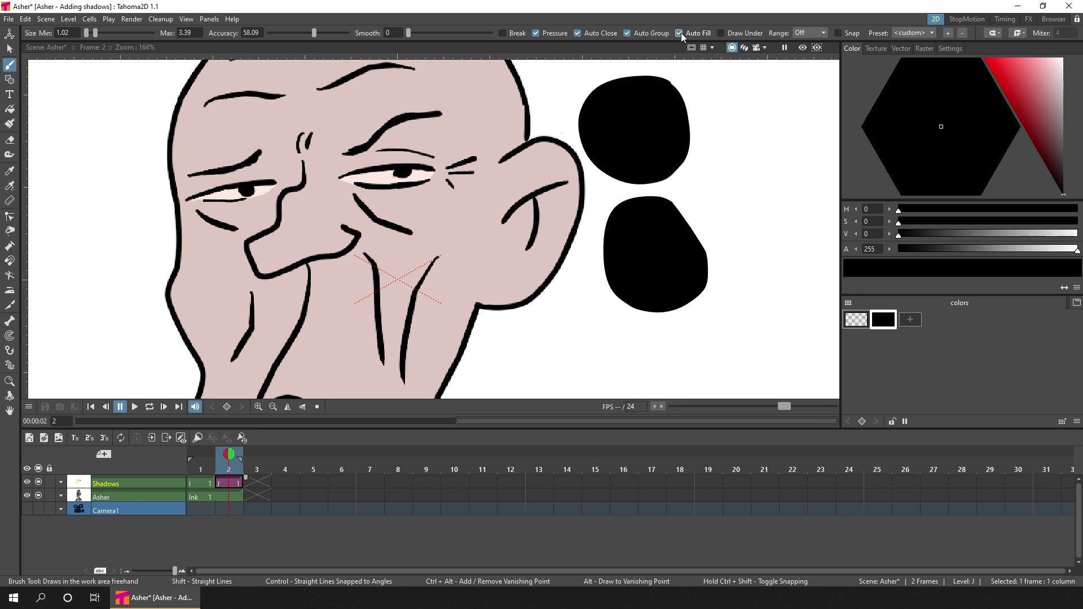
mouse_move(811, 122)
mouse_down()
mouse_move(790, 101)
mouse_move(751, 105)
mouse_move(714, 140)
mouse_move(706, 181)
mouse_move(722, 220)
mouse_move(754, 228)
mouse_move(808, 180)
mouse_up()
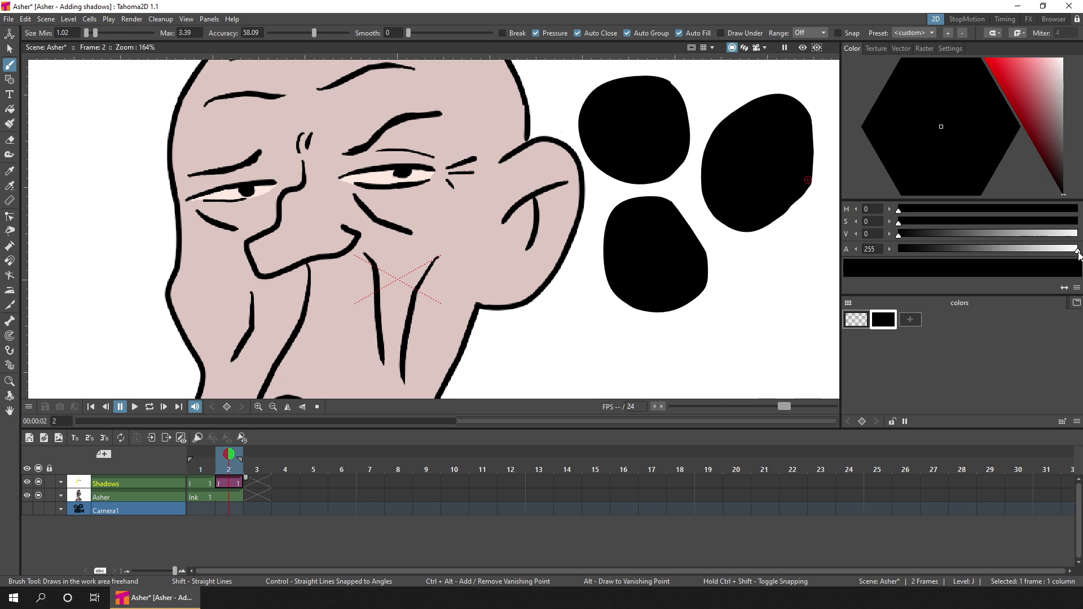
Lower the Shadows column's opacity to 26%.
mouse_move(1078, 251)
mouse_down()
mouse_move(941, 256)
mouse_move(1080, 254)
mouse_up()
click(60, 483)
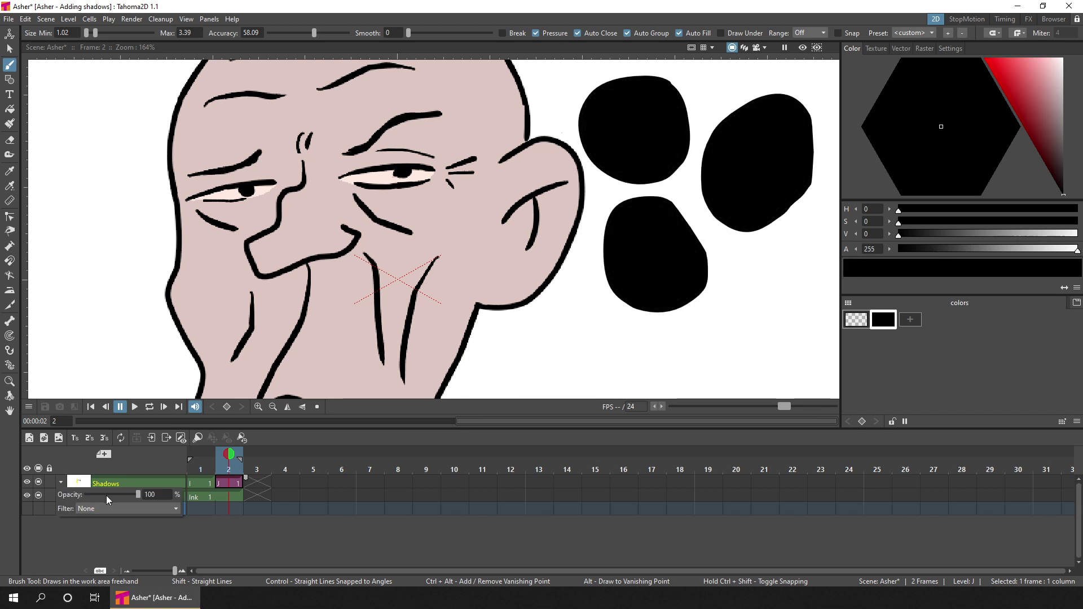
drag(102, 497, 99, 496)
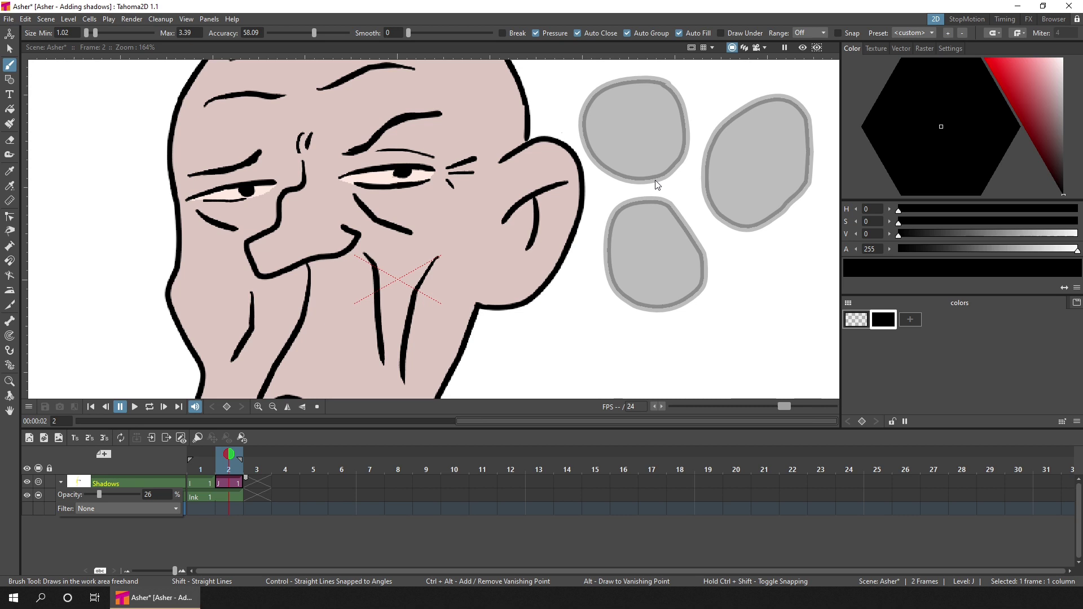
click(676, 137)
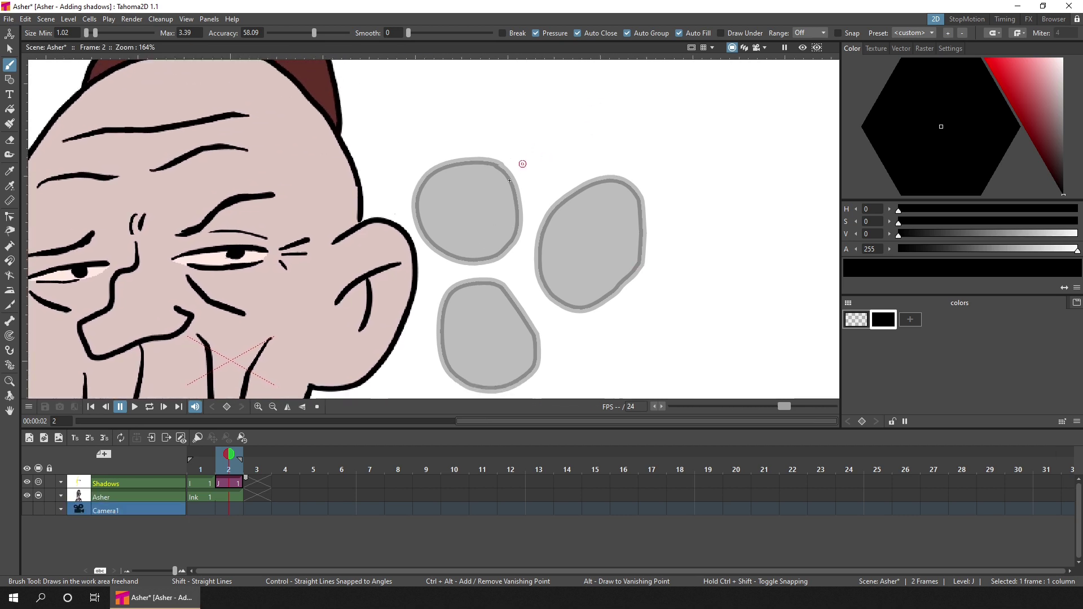
Select the outline of the first round shape, try a greater thickness, and reduce the thickness to 0.
scroll(486, 206, up, 5)
key(s)
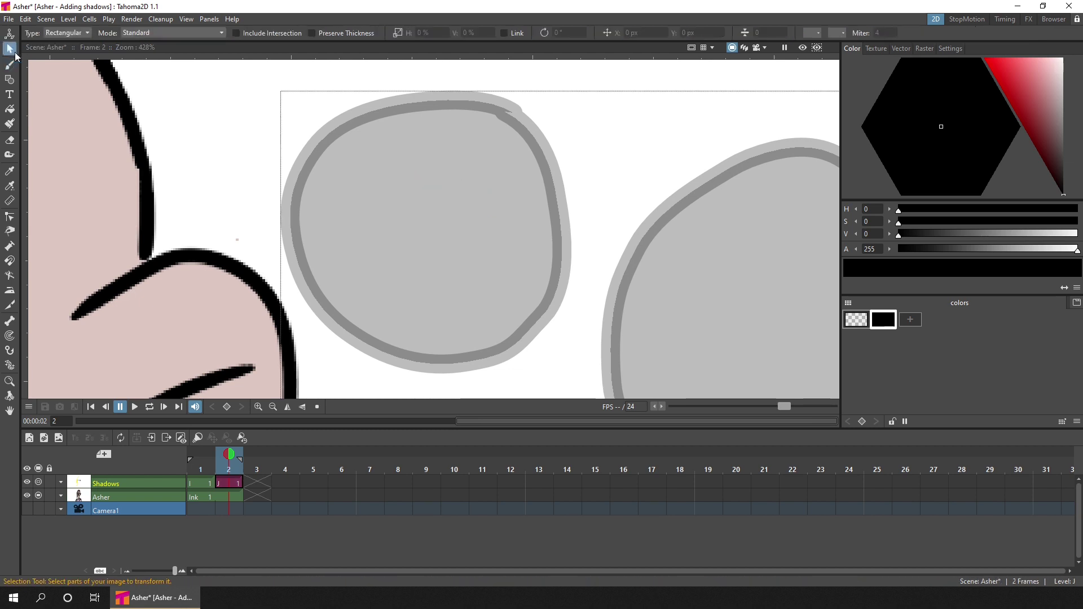
click(526, 136)
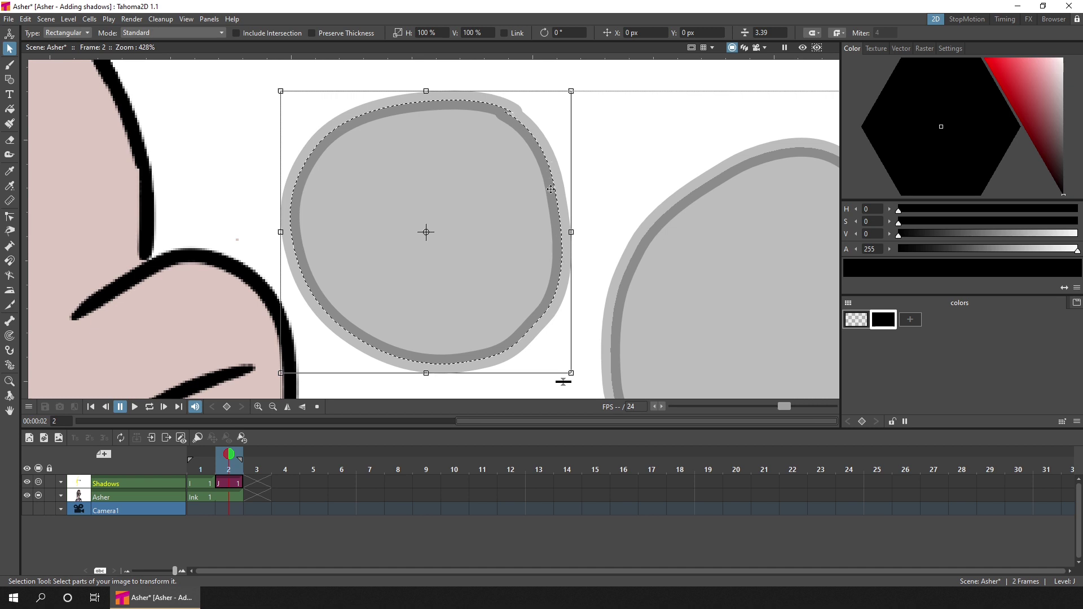
scroll(551, 189, up, 5)
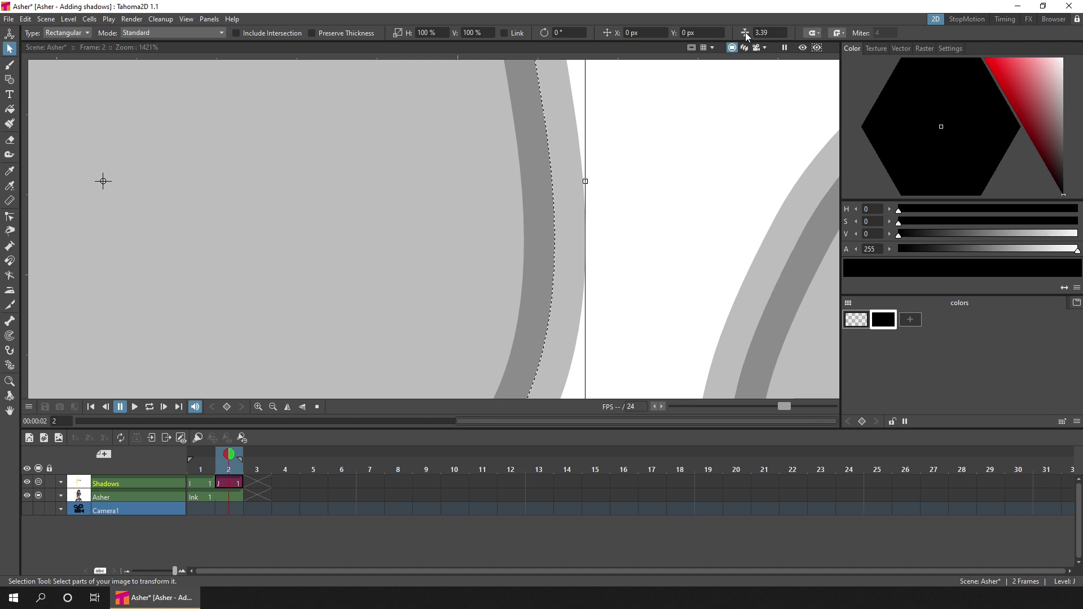
mouse_move(747, 31)
mouse_down()
mouse_move(781, 31)
mouse_move(762, 32)
mouse_up()
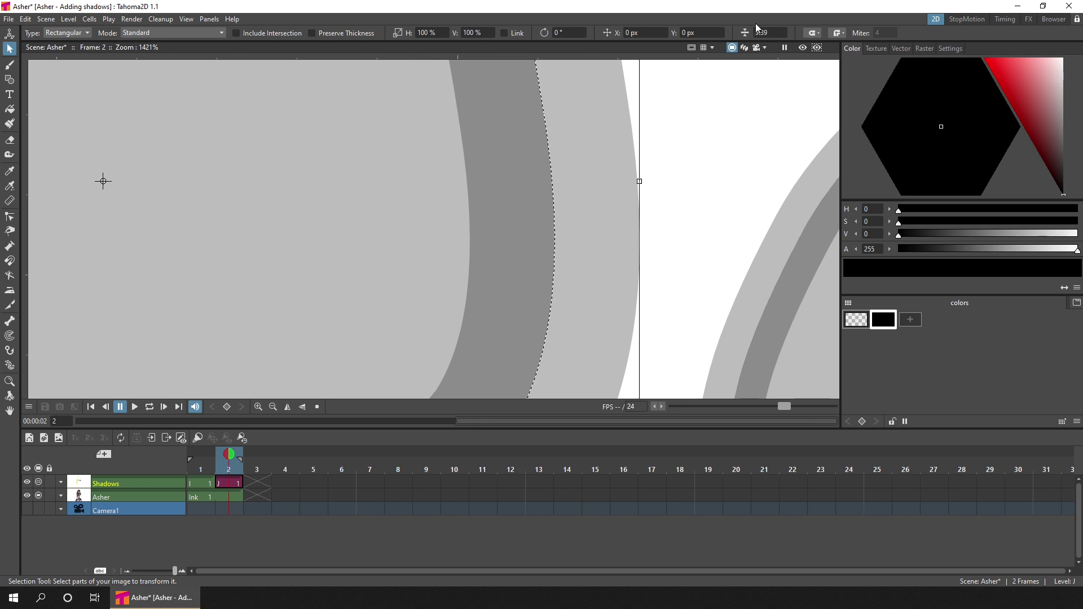
drag(744, 34, 703, 38)
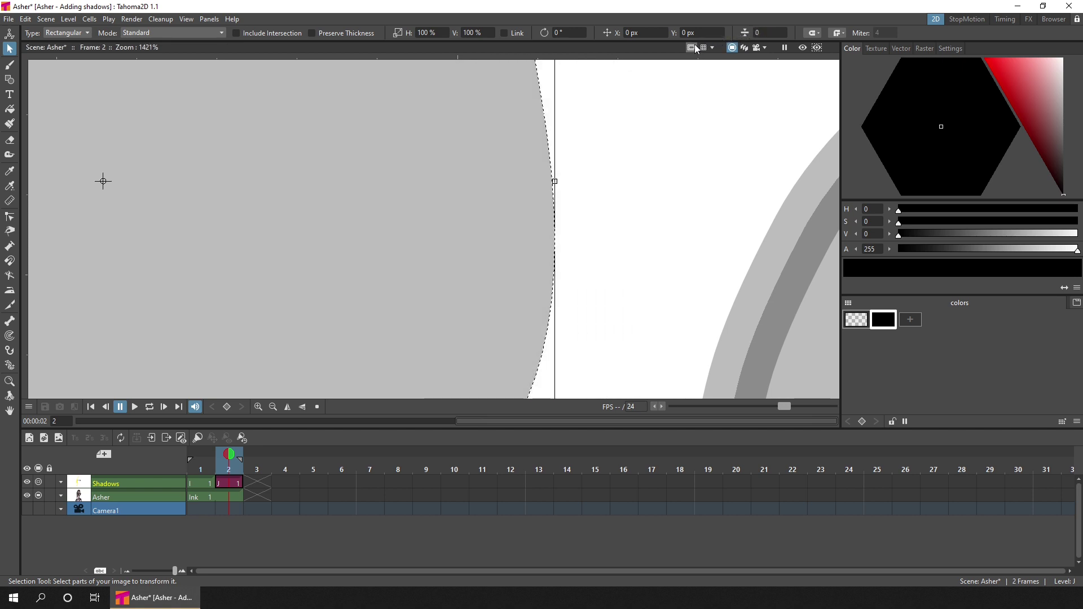
Set the brush's minimum and maximum size to 0.
click(618, 185)
scroll(618, 184, down, 8)
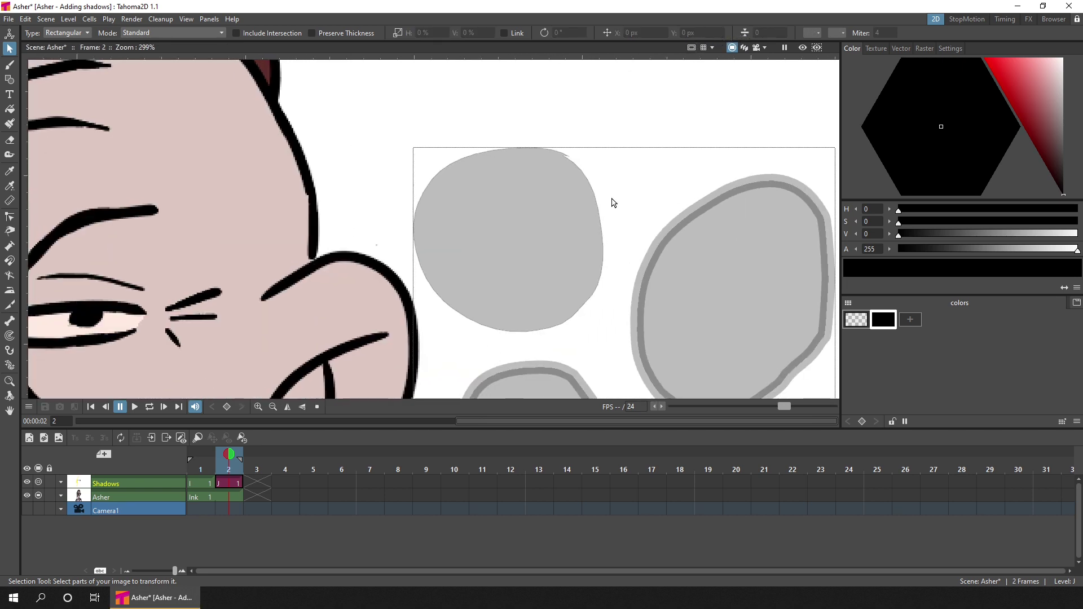
click(9, 66)
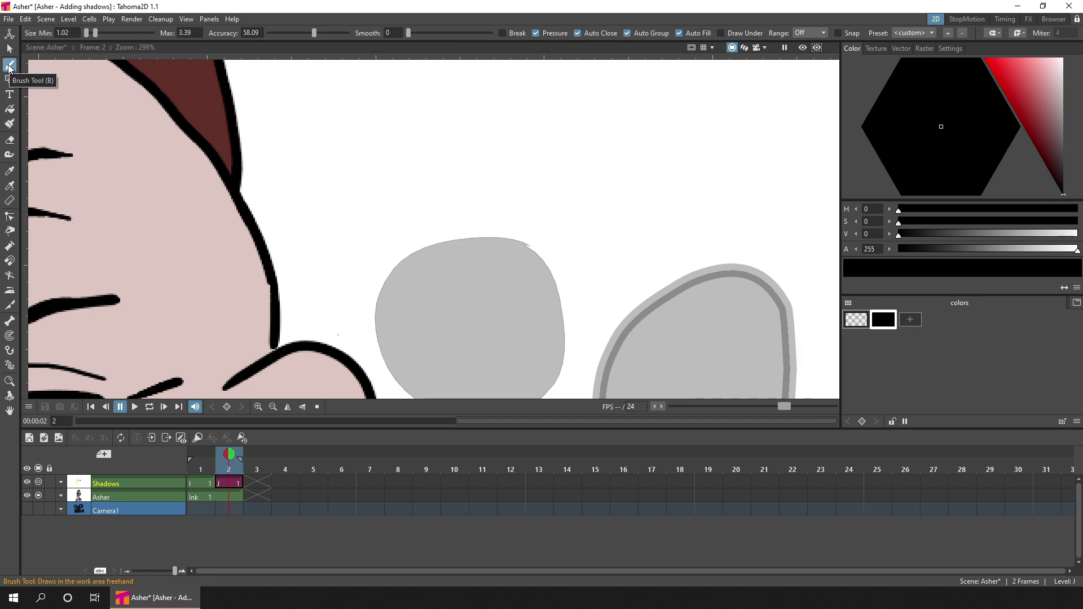
click(75, 33)
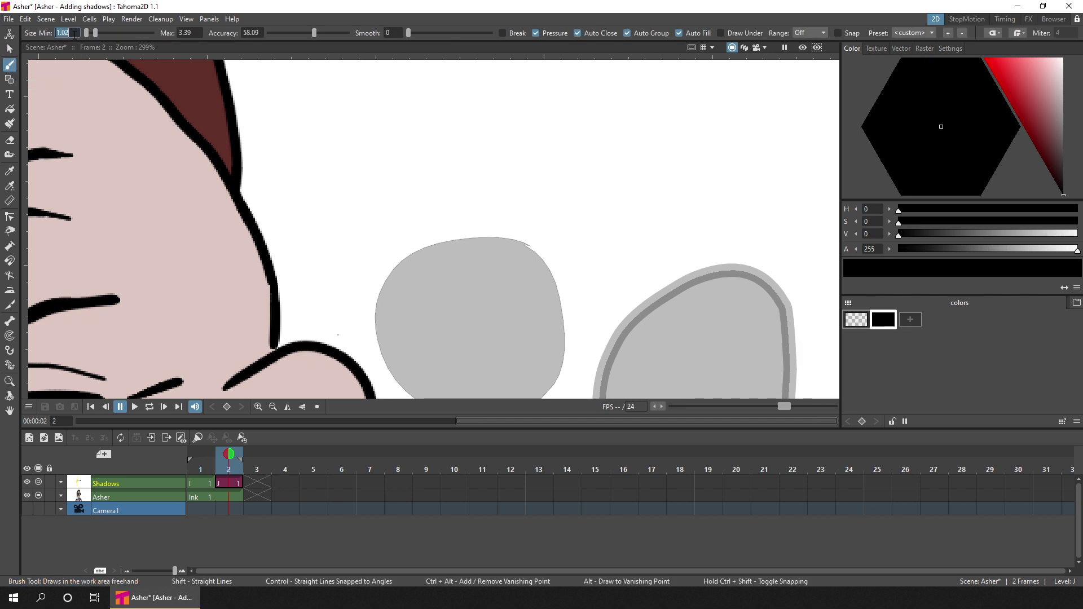
text(0)
click(193, 34)
text(0)
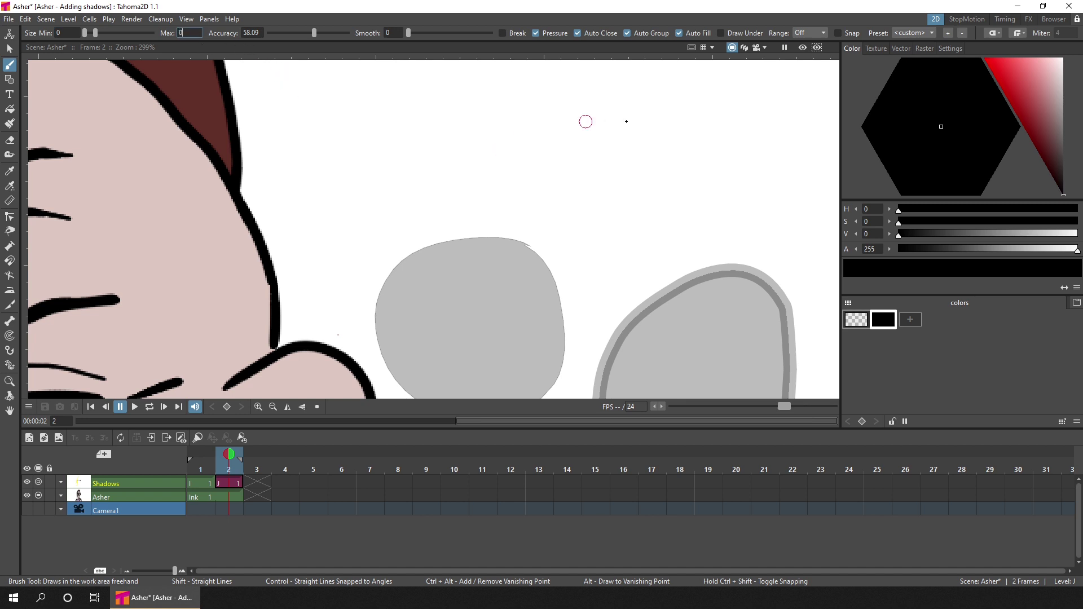
Draw a wide auto-filled oval above the first round shape with the zero-width brush.
mouse_move(656, 106)
mouse_down()
mouse_move(543, 82)
mouse_move(363, 150)
mouse_move(463, 215)
mouse_up()
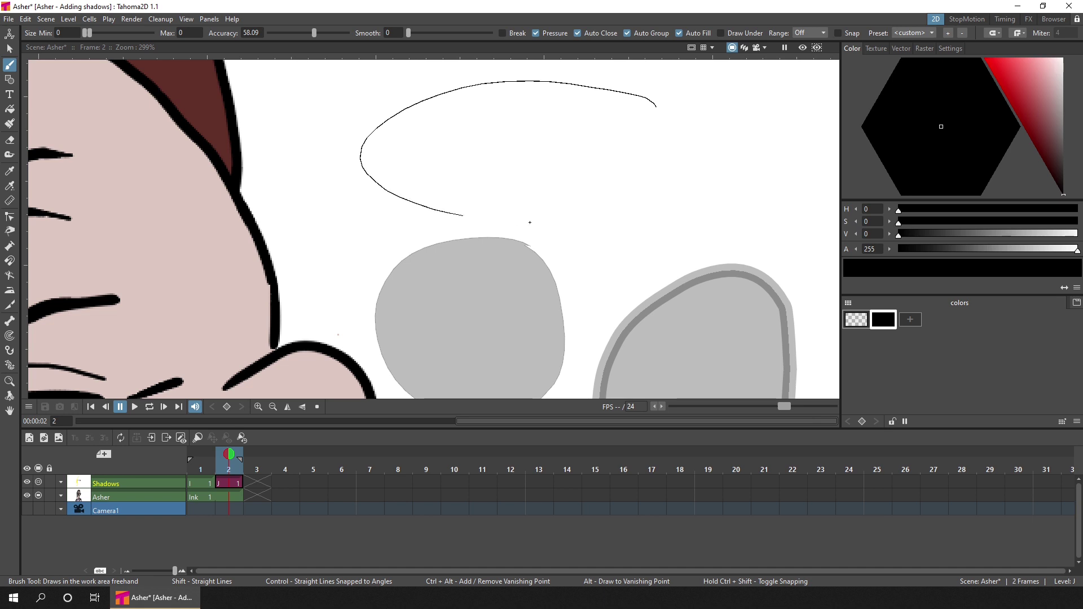
mouse_move(530, 222)
mouse_down()
mouse_move(648, 192)
mouse_move(671, 149)
mouse_up()
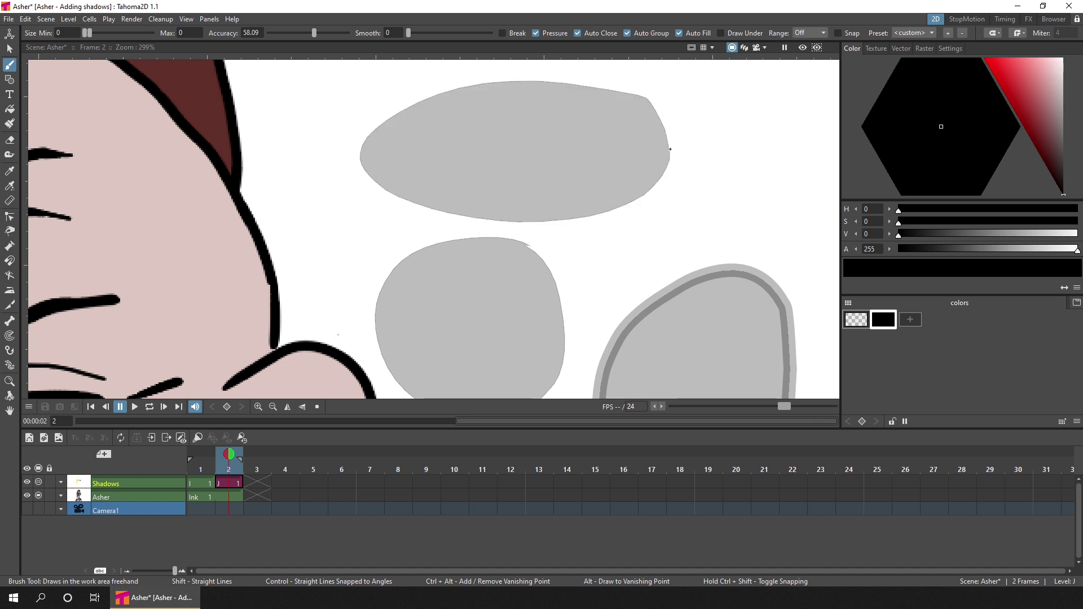
scroll(670, 149, down, 6)
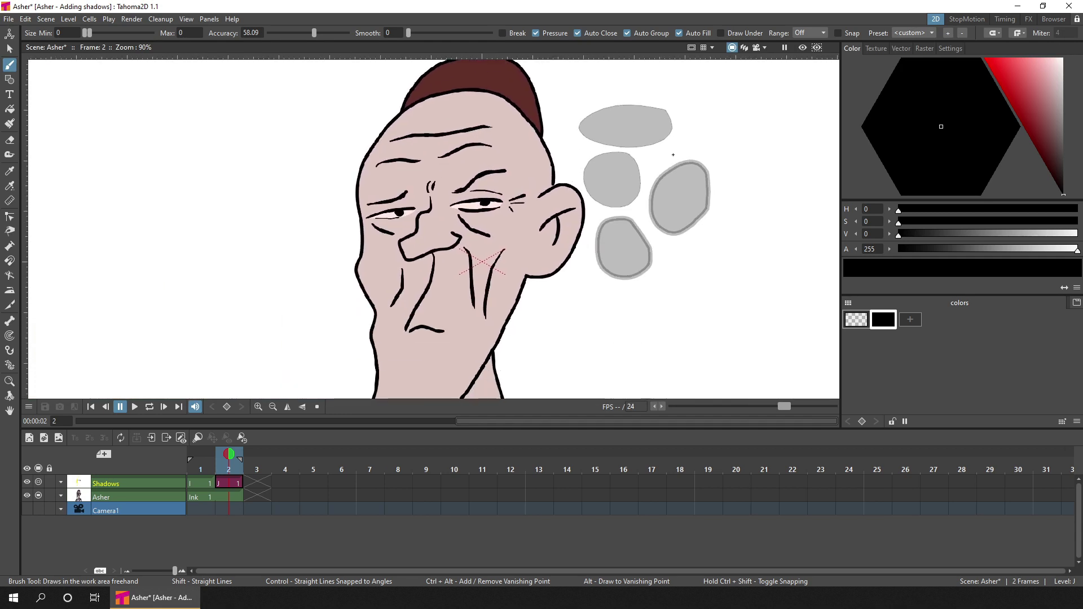
Undo the oval and all the round test shapes, and check the Shadows column's opacity.
key(ctrl+z)
key(ctrl+z)
key(ctrl+z)
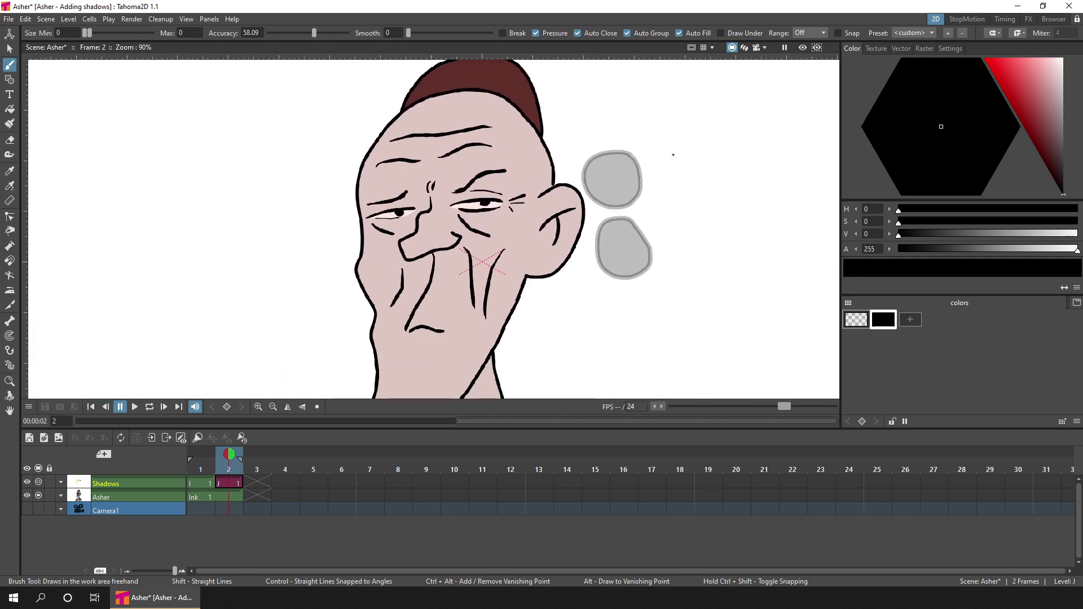
key(ctrl+z)
key(ctrl+z)
key(ctrl+z)
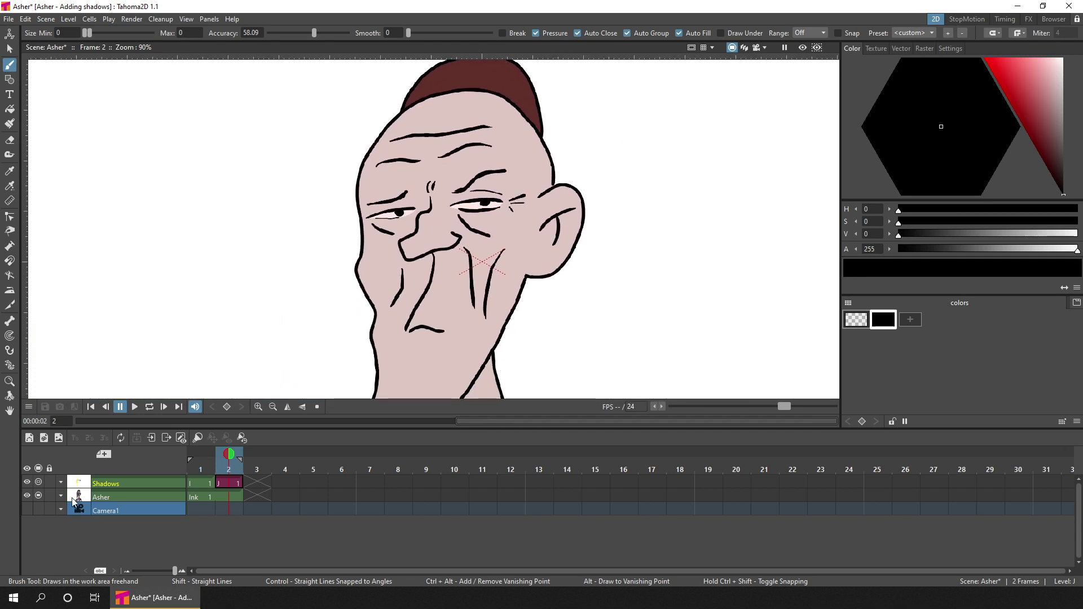
click(61, 482)
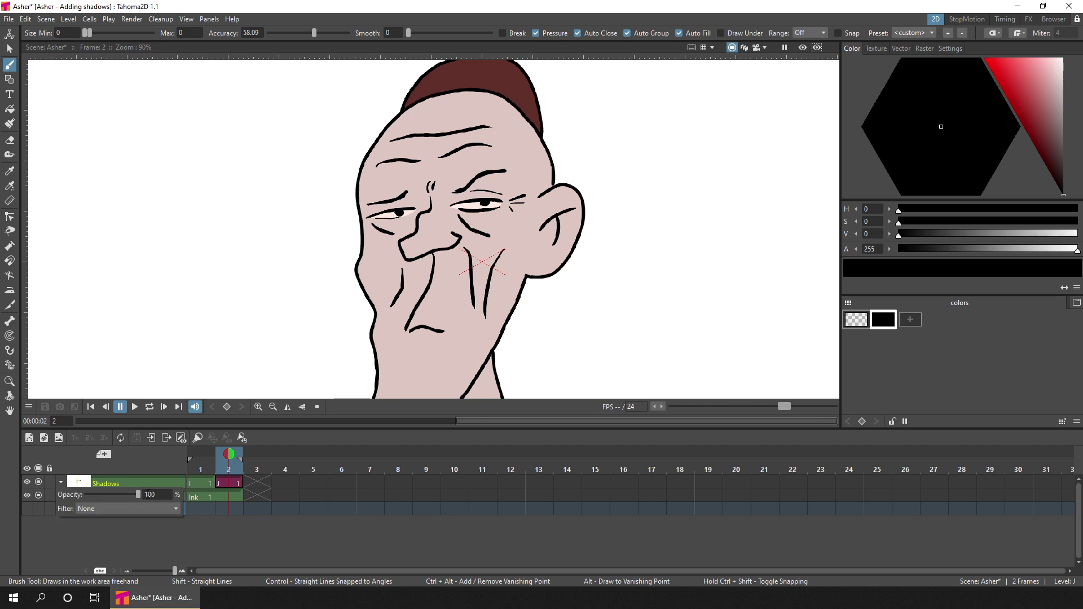
click(17, 67)
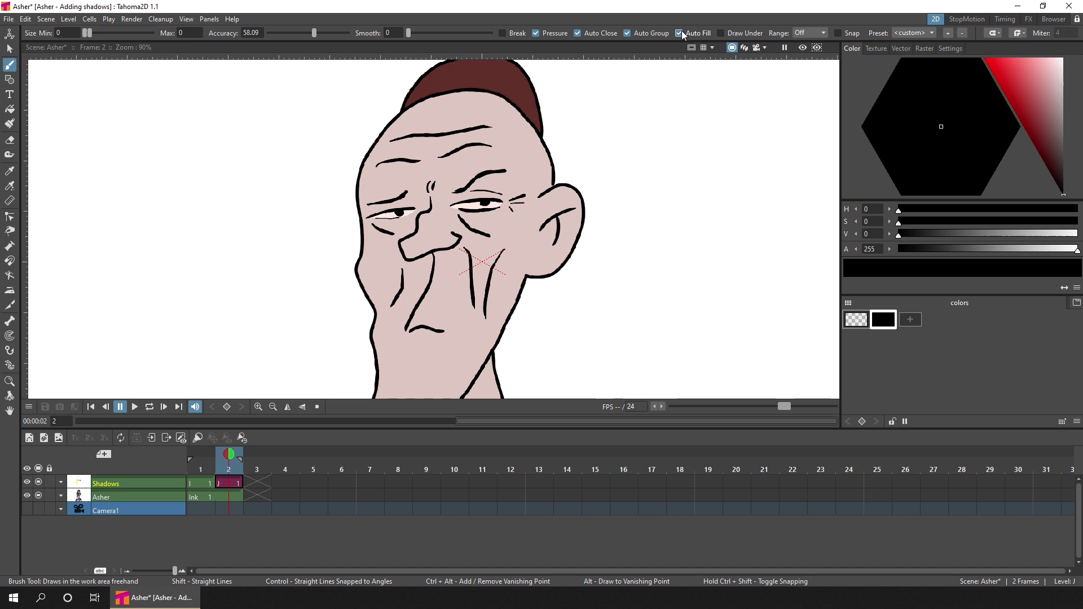
Draw an auto-filled black shadow shape beneath the eye nearest the ear.
scroll(555, 247, up, 10)
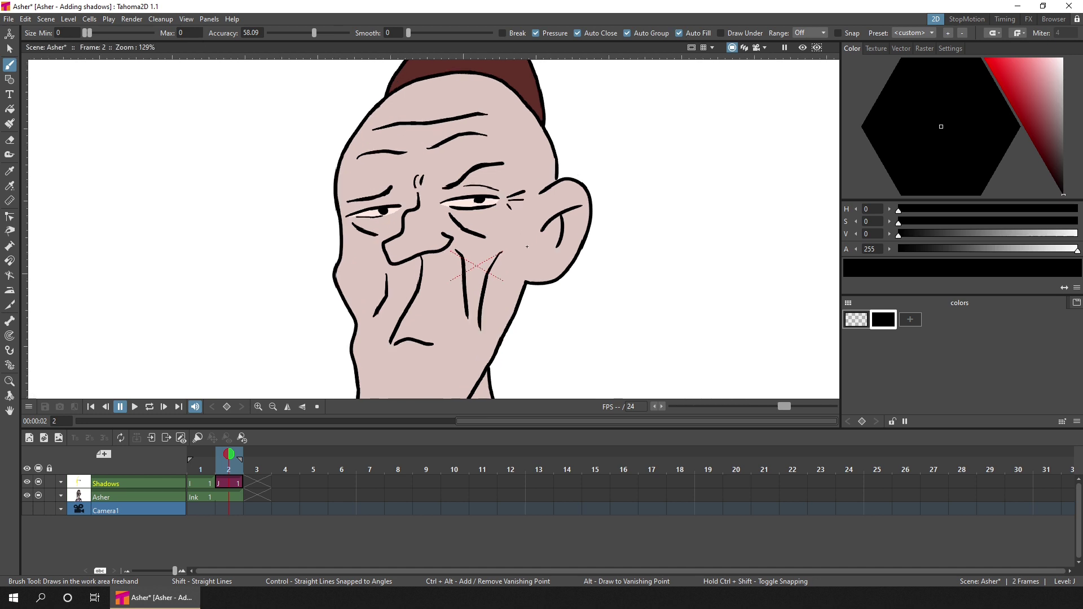
drag(556, 247, 413, 260)
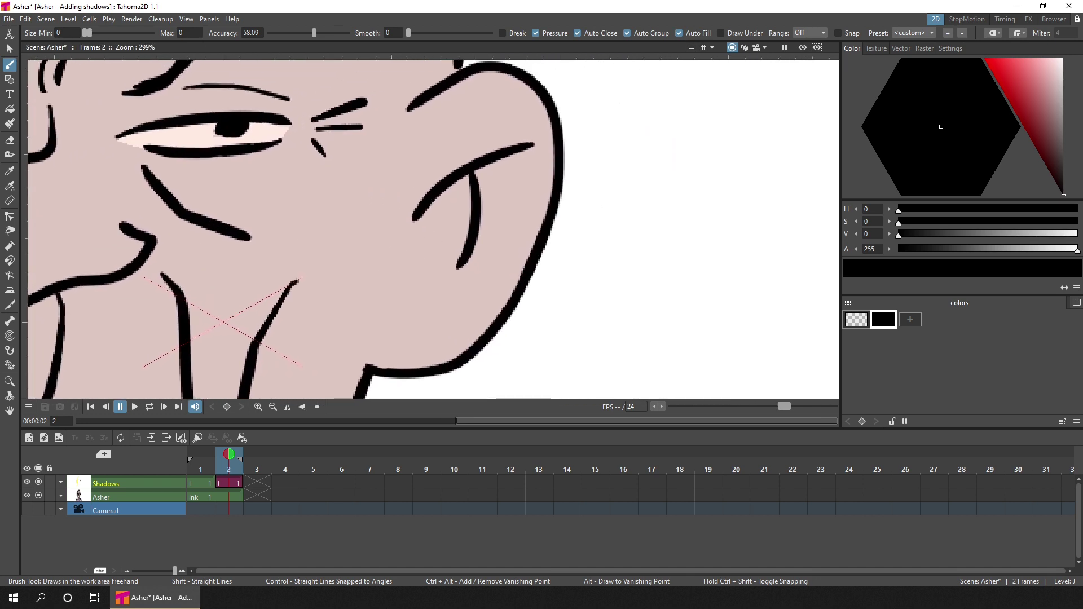
drag(133, 145, 164, 191)
mouse_move(219, 231)
mouse_down()
mouse_move(273, 213)
mouse_move(291, 138)
mouse_move(152, 146)
mouse_up()
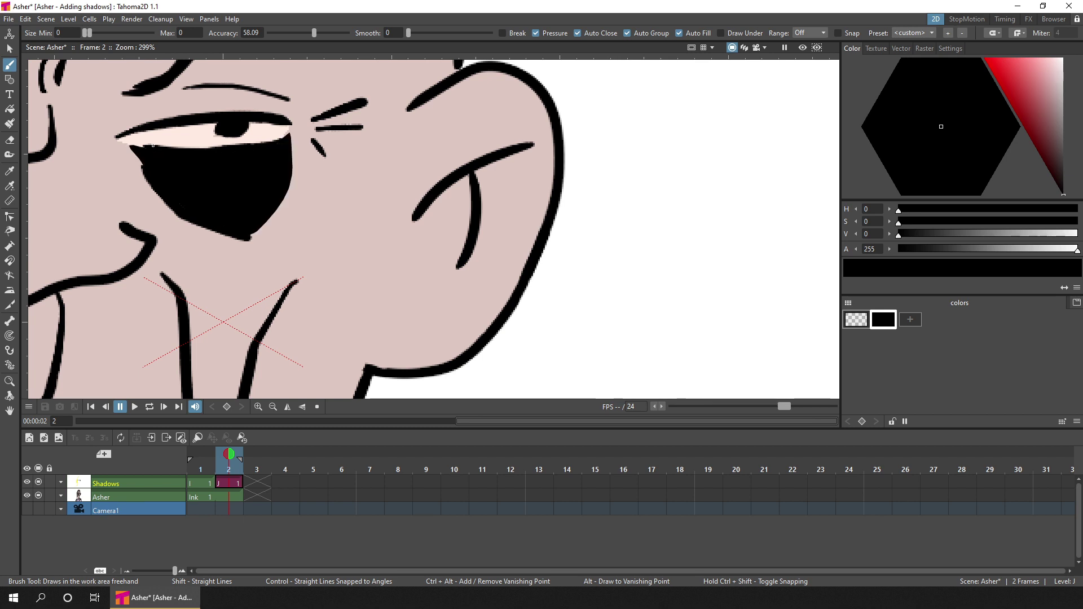
Set the black style's alpha to 65 and save the scene.
drag(1077, 250, 941, 249)
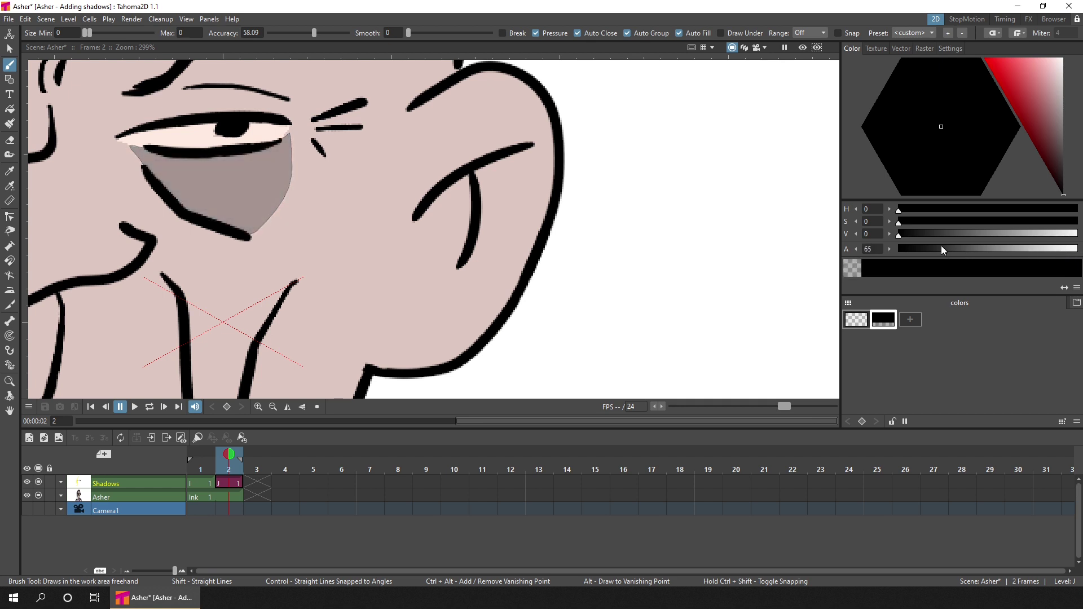
key(ctrl+s)
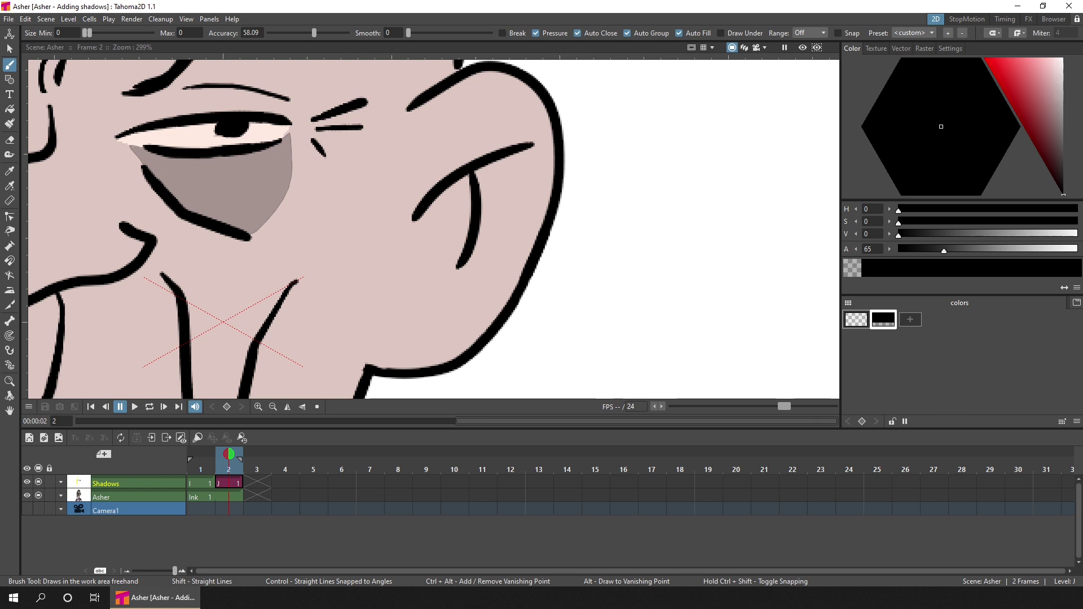
Draw three overlapping translucent round shapes on the blank area beside the ear, and undo them.
mouse_move(692, 153)
mouse_down()
mouse_move(650, 137)
mouse_move(585, 198)
mouse_move(642, 281)
mouse_move(721, 237)
mouse_move(691, 148)
mouse_up()
mouse_move(783, 184)
mouse_down()
mouse_move(771, 166)
mouse_move(712, 309)
mouse_move(801, 168)
mouse_up()
mouse_move(589, 363)
mouse_down()
mouse_move(683, 369)
mouse_move(686, 217)
mouse_move(574, 354)
mouse_up()
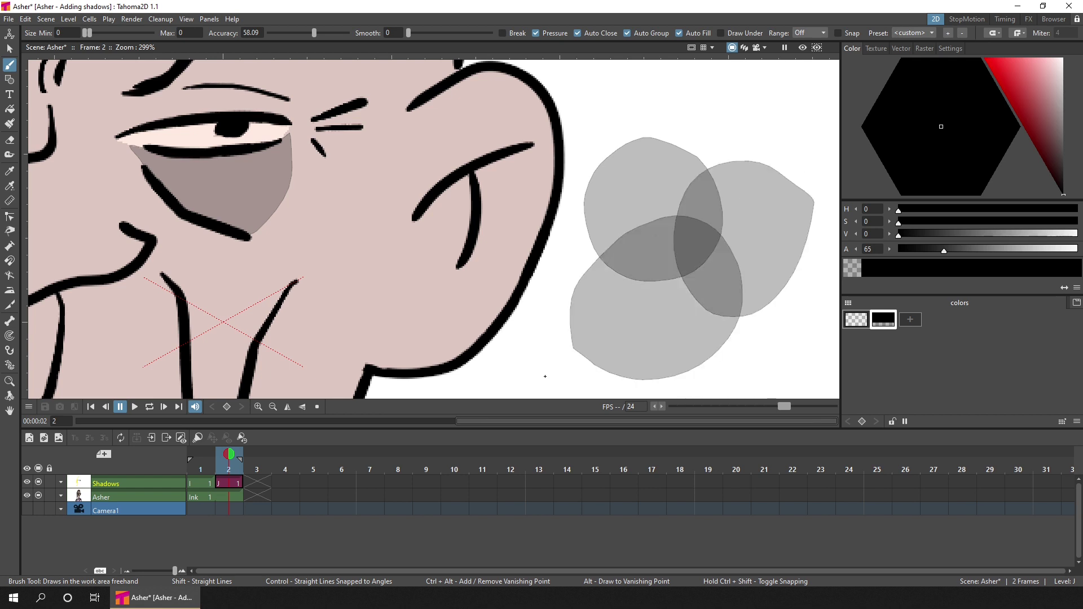
key(ctrl+z)
key(ctrl+z)
key(ctrl+z)
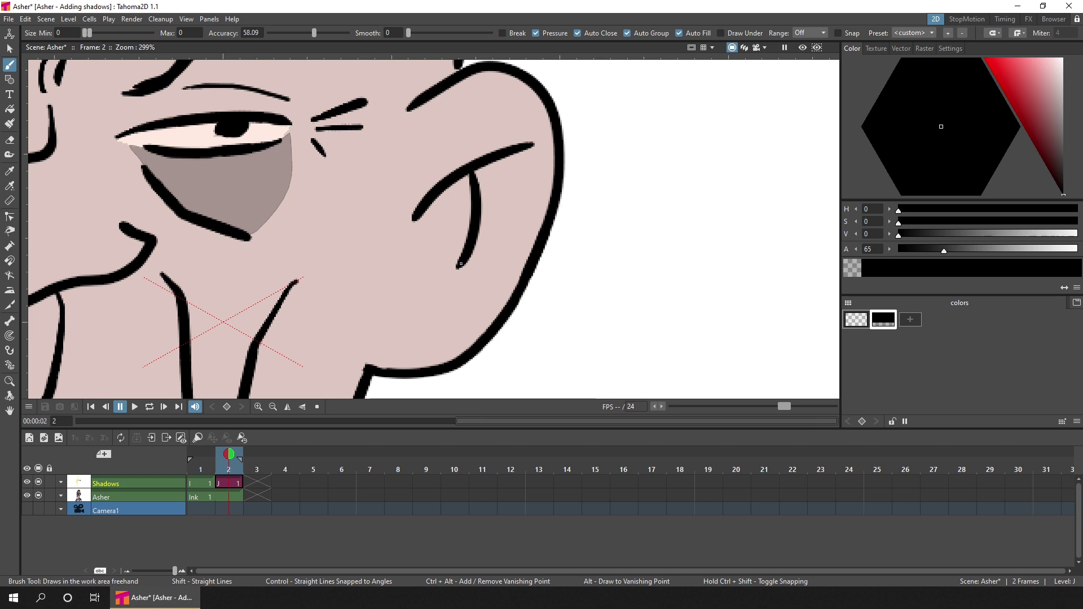
Draw two translucent shadow shapes inside the ear, one on each side of the curved inner line.
mouse_move(461, 263)
mouse_down()
mouse_move(498, 229)
mouse_move(525, 149)
mouse_up()
drag(463, 189, 469, 241)
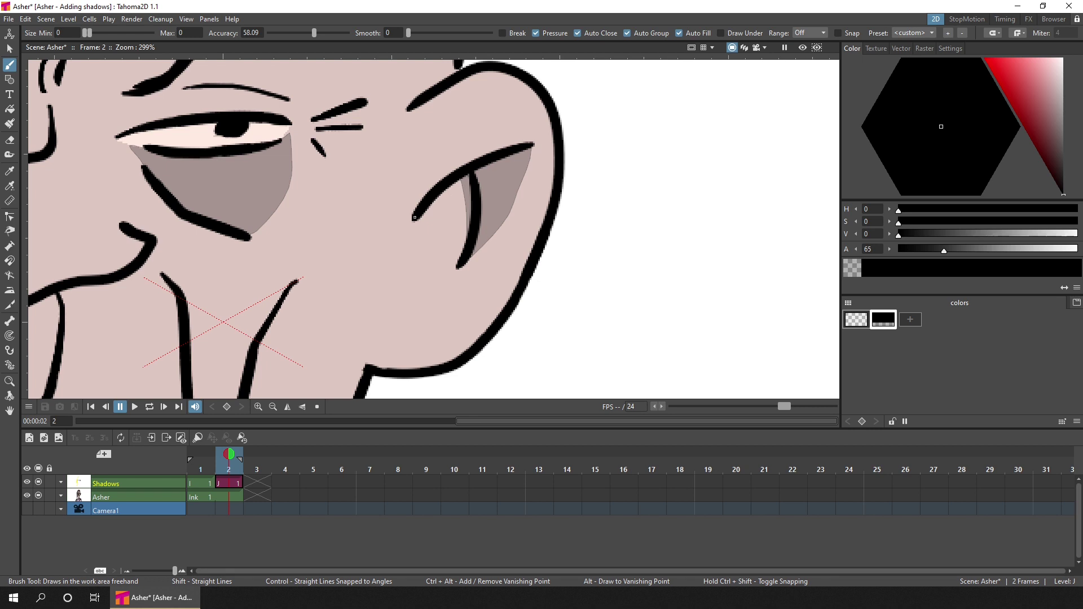
drag(428, 213, 457, 265)
drag(483, 208, 469, 168)
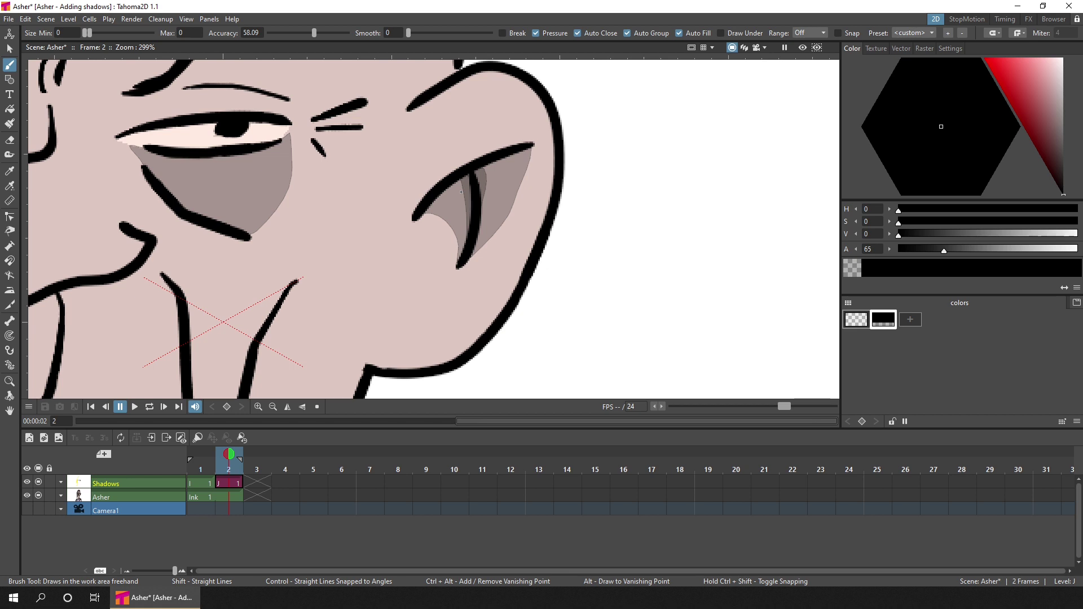
Move the control points of the smaller ear shadow so its overlapping edge follows the ear's curved inner line.
click(10, 218)
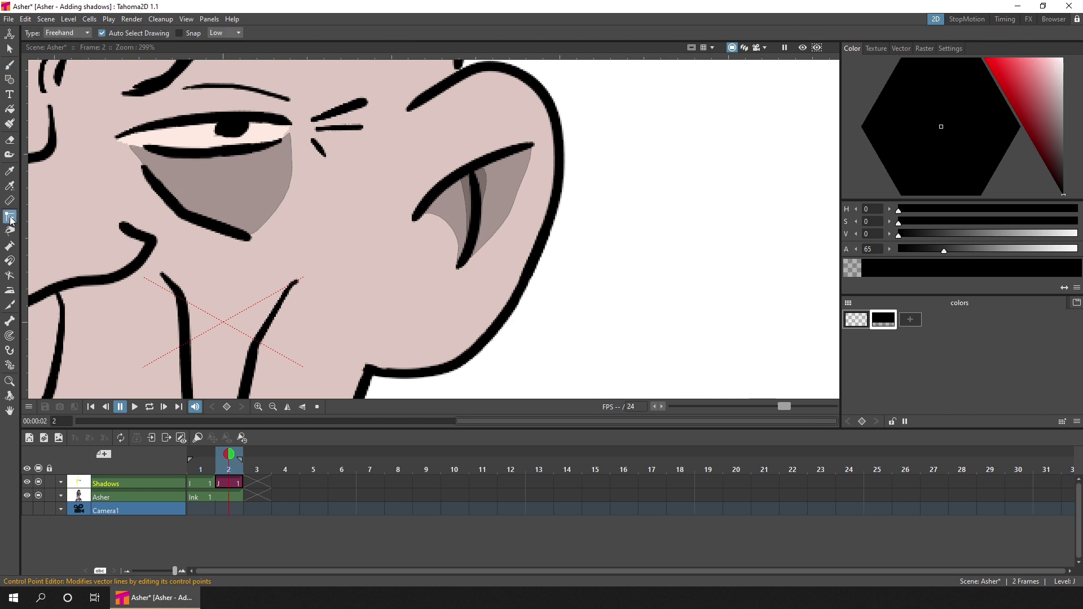
click(457, 239)
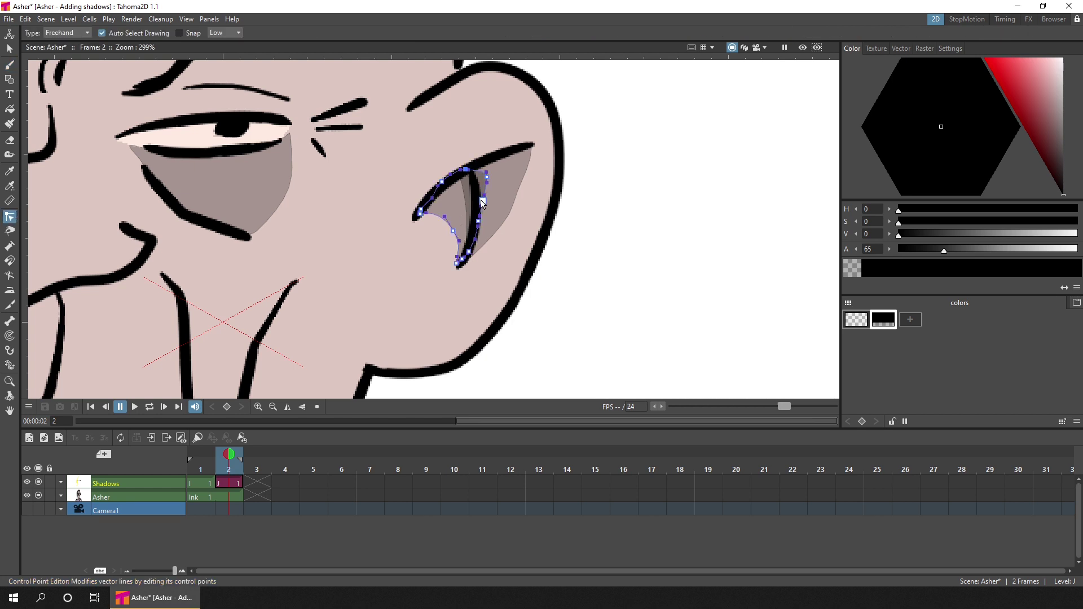
drag(483, 202, 473, 183)
drag(479, 221, 470, 252)
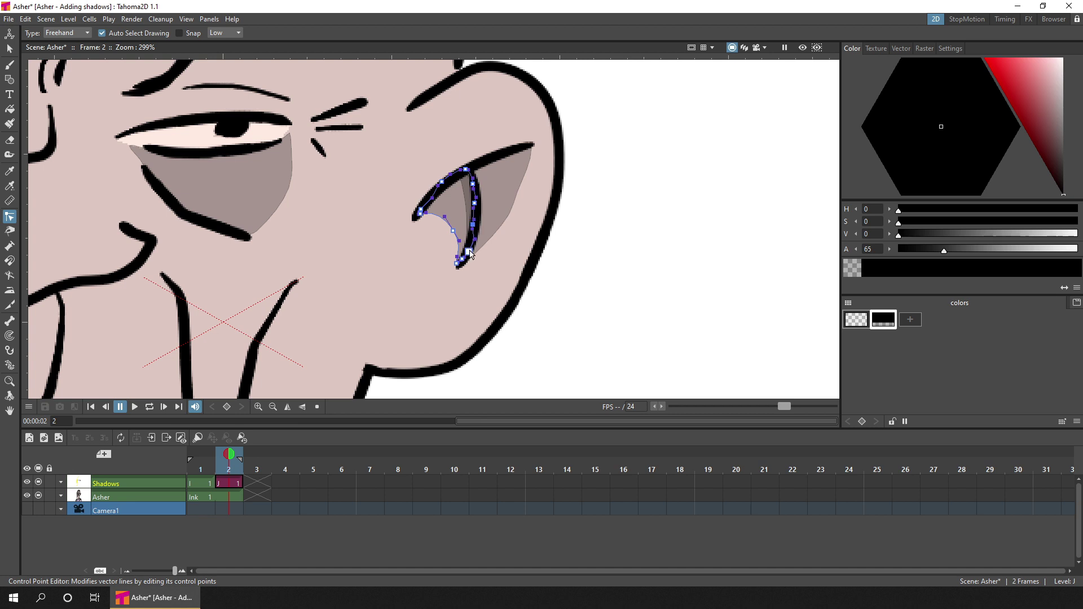
Delete surplus control points from the larger ear shadow and move its inner edge onto the curved inner line.
click(497, 236)
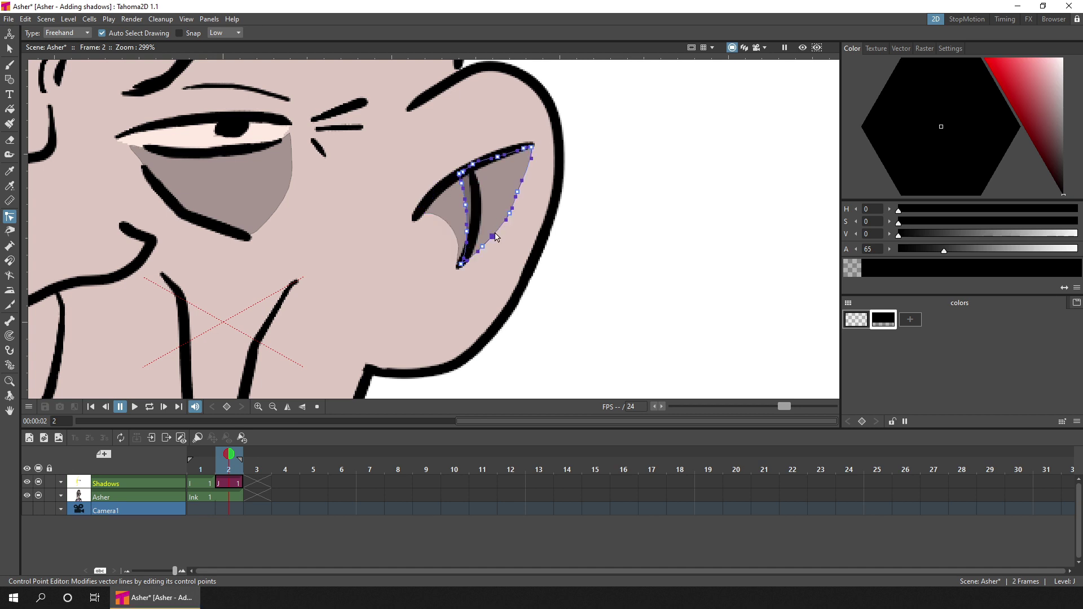
key(Delete)
click(463, 171)
key(Delete)
click(460, 175)
key(Delete)
click(461, 184)
key(Delete)
mouse_move(465, 200)
mouse_down()
mouse_move(479, 197)
mouse_move(475, 232)
mouse_up()
click(504, 288)
scroll(505, 291, down, 8)
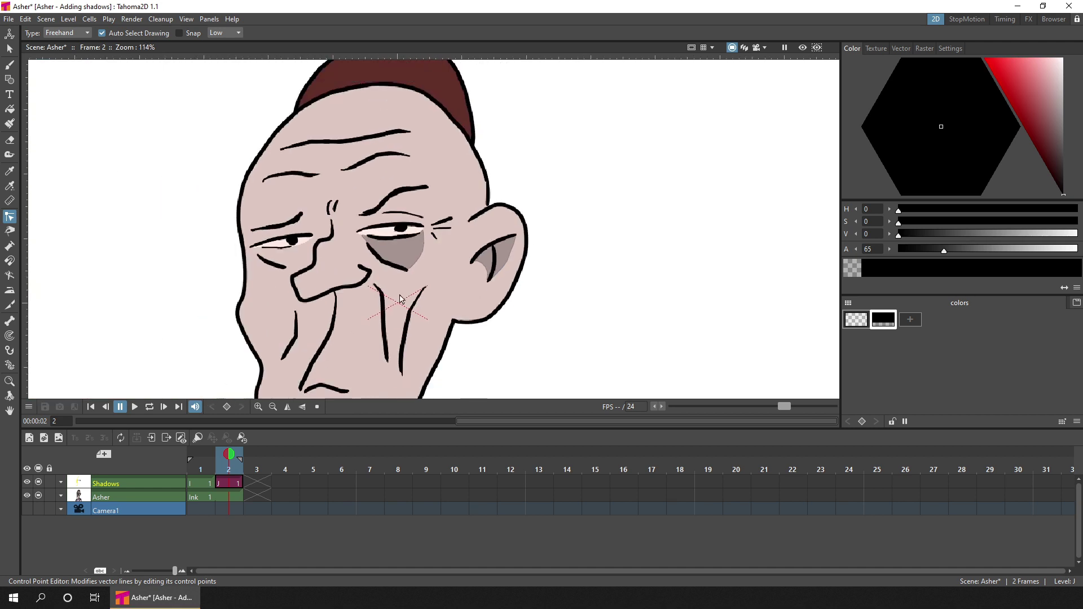
Draw a large translucent shadow along the face side opposite the ear, extending beyond the head's outline.
scroll(400, 299, down, 2)
key(b)
scroll(237, 241, down, 1)
mouse_move(237, 241)
mouse_down()
mouse_move(366, 165)
mouse_move(335, 202)
mouse_move(317, 271)
mouse_move(326, 392)
mouse_up()
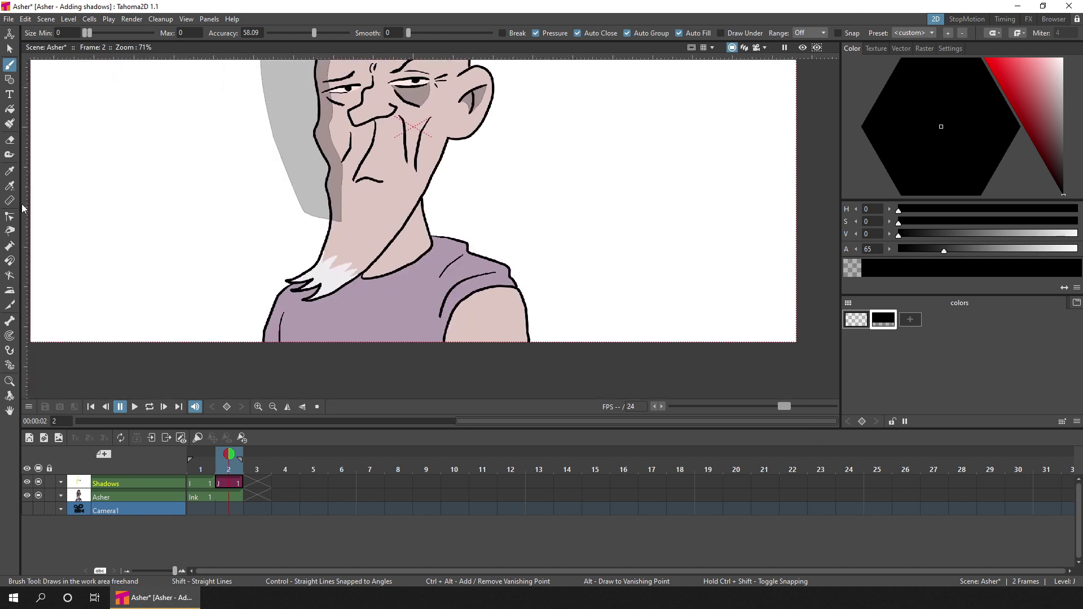
Move the lower control points of the large face shadow to extend it down over the beard.
click(10, 217)
mouse_move(338, 221)
mouse_down()
mouse_move(337, 266)
mouse_move(251, 343)
mouse_move(275, 286)
mouse_up()
drag(326, 219, 305, 231)
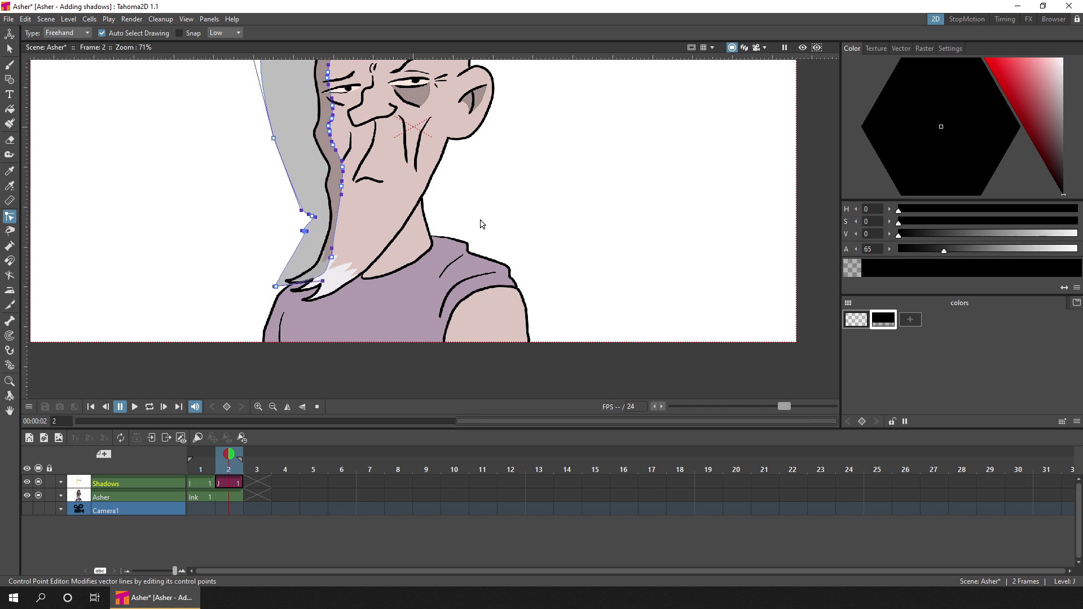
Preview the current frame, save the scene, and return to the Brush tool.
scroll(533, 220, down, 3)
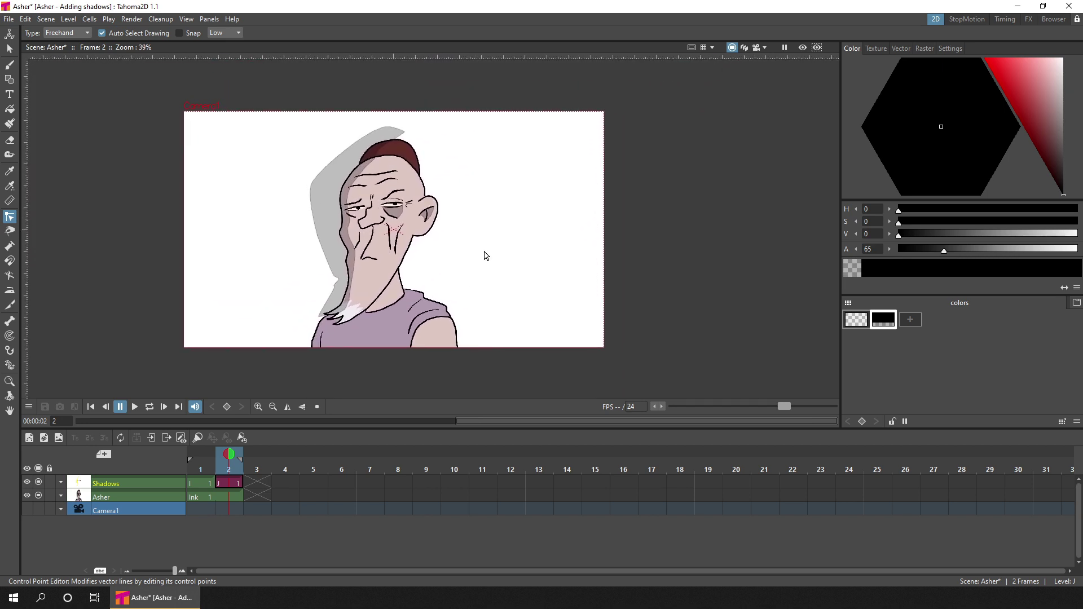
right_click(489, 276)
click(525, 295)
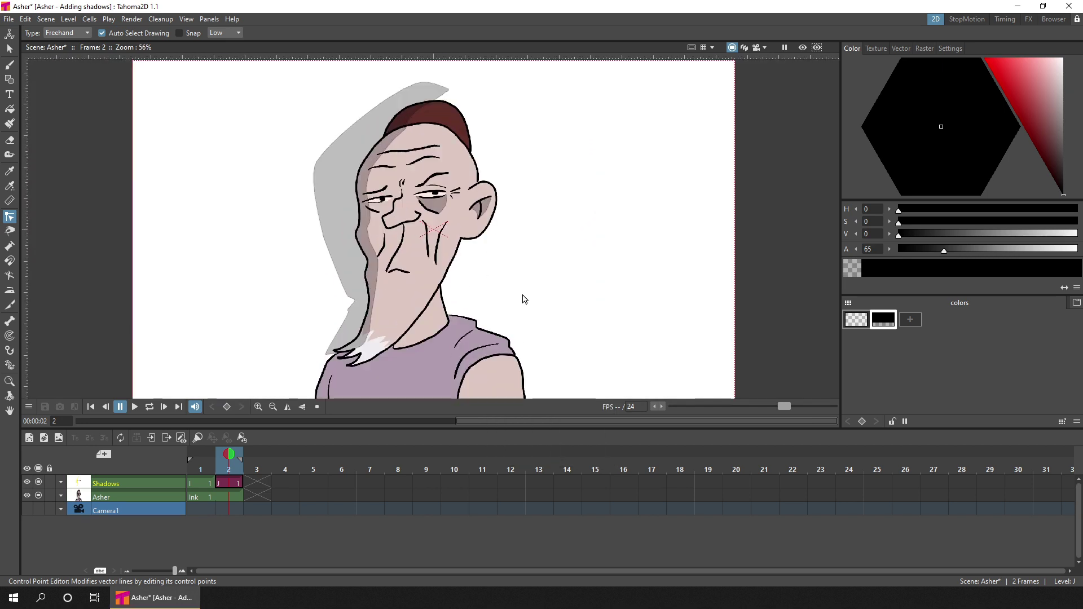
click(802, 47)
key(ctrl+s)
key(b)
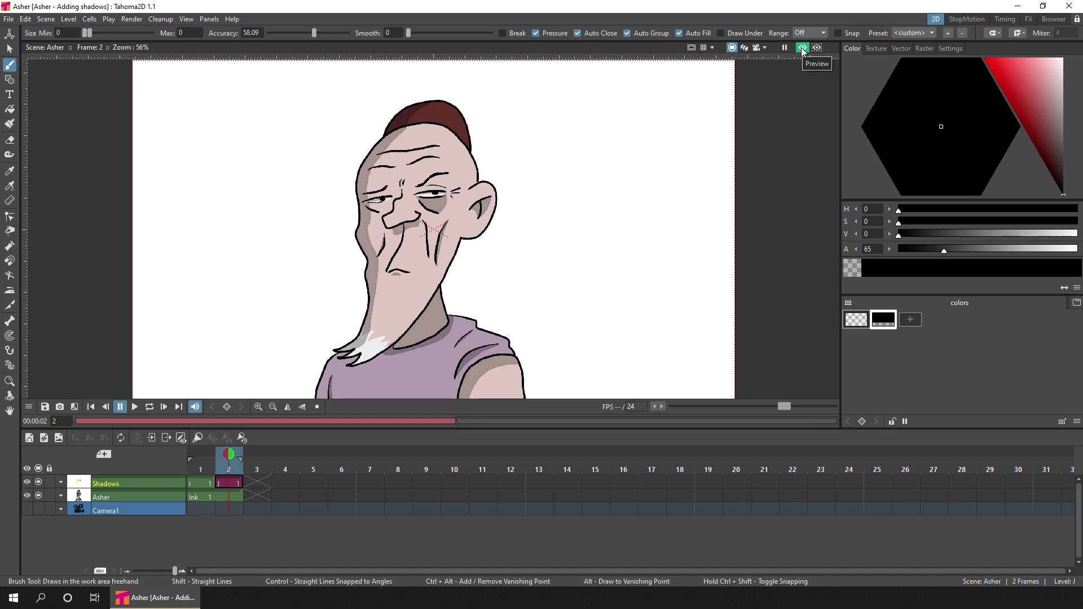